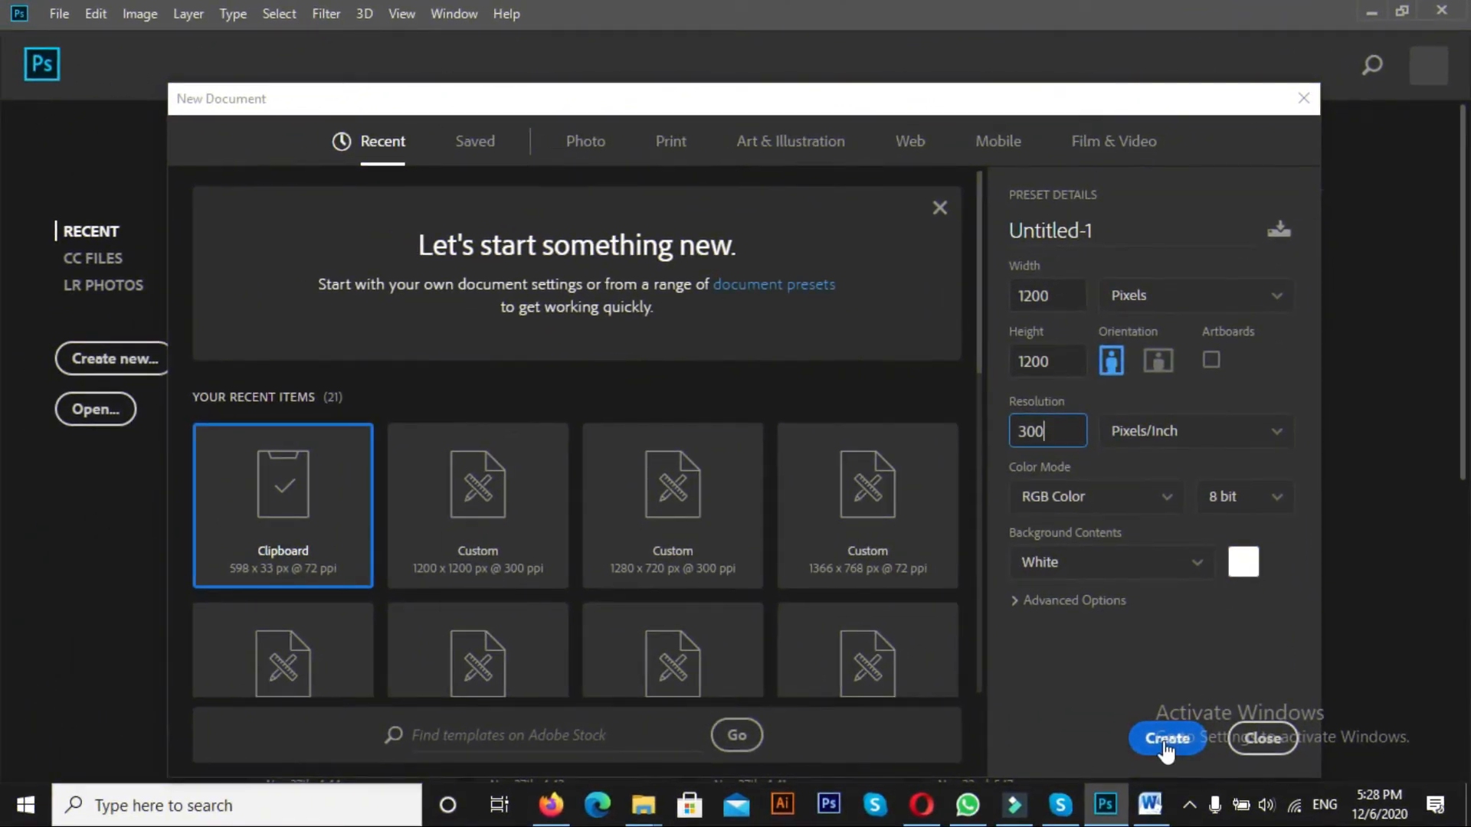
Create a 1200 × 1200 px RGB document at 300 pixels/inch and fill its background with the near-black background color
{"action": "left_click", "coordinate": [1168, 739]}
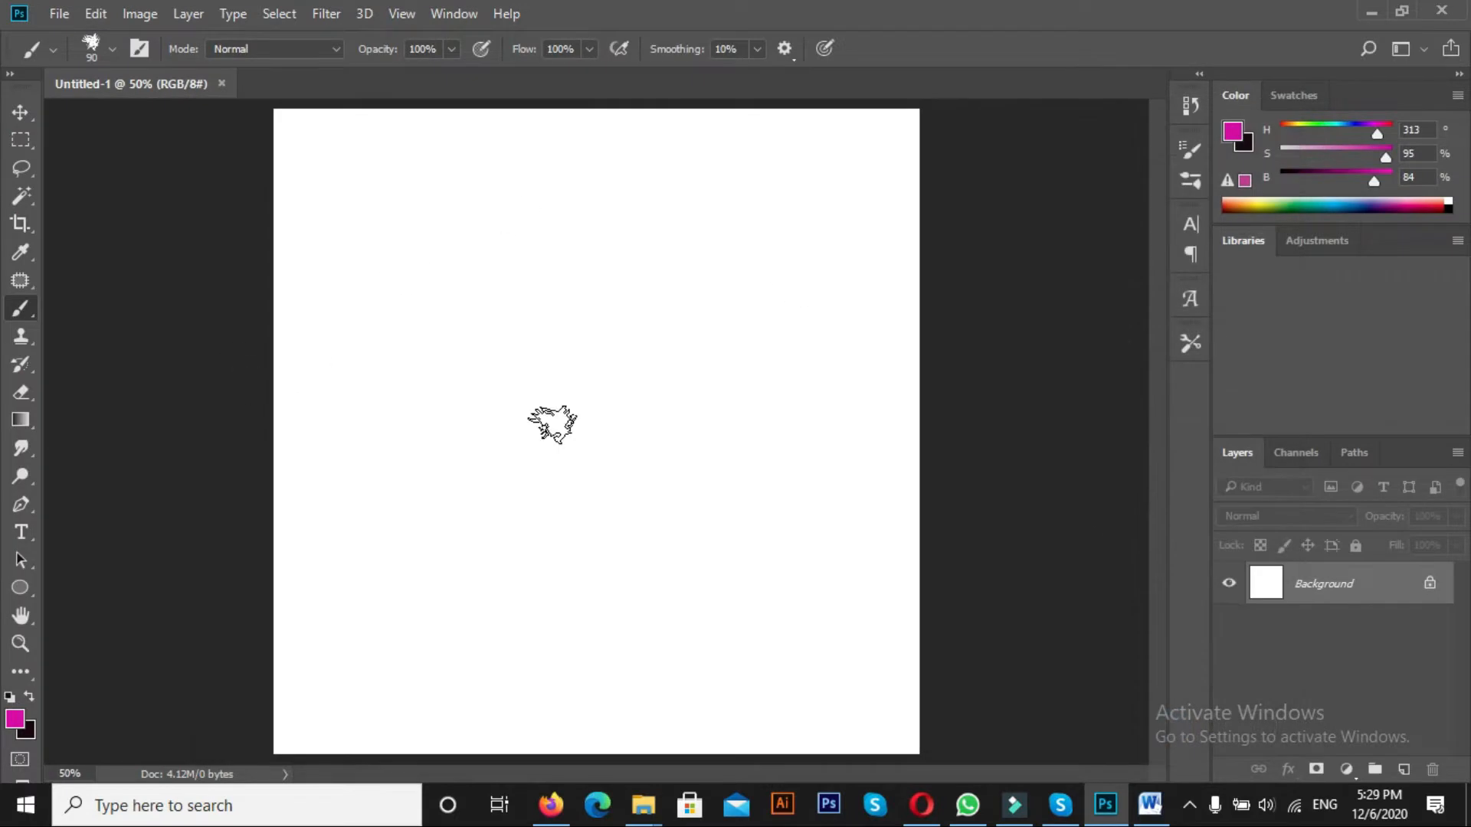
{"action": "key", "text": "v"}
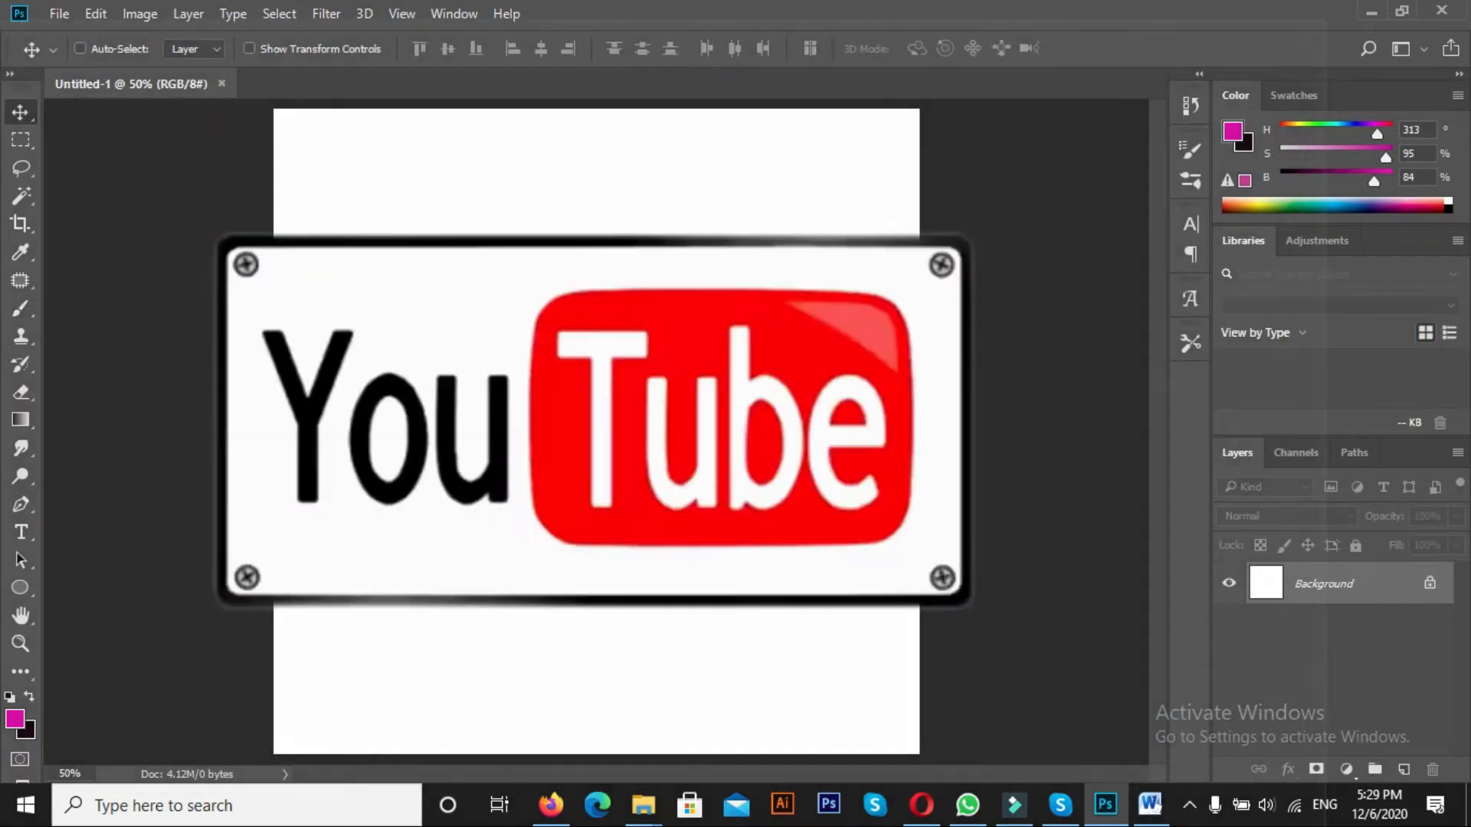
{"action": "key", "text": "ctrl+Delete"}
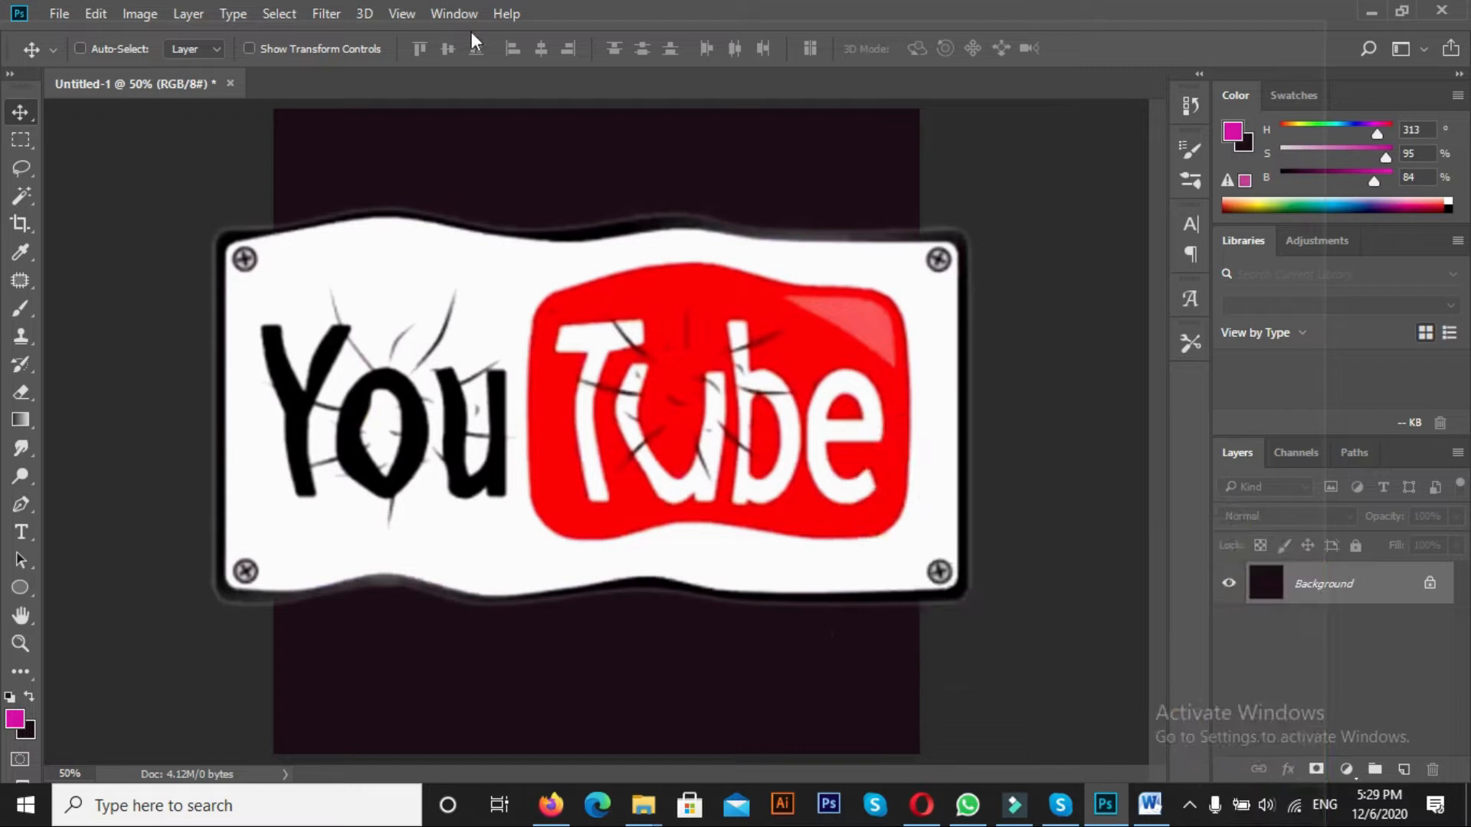
{"action": "key", "text": "ctrl+minus"}
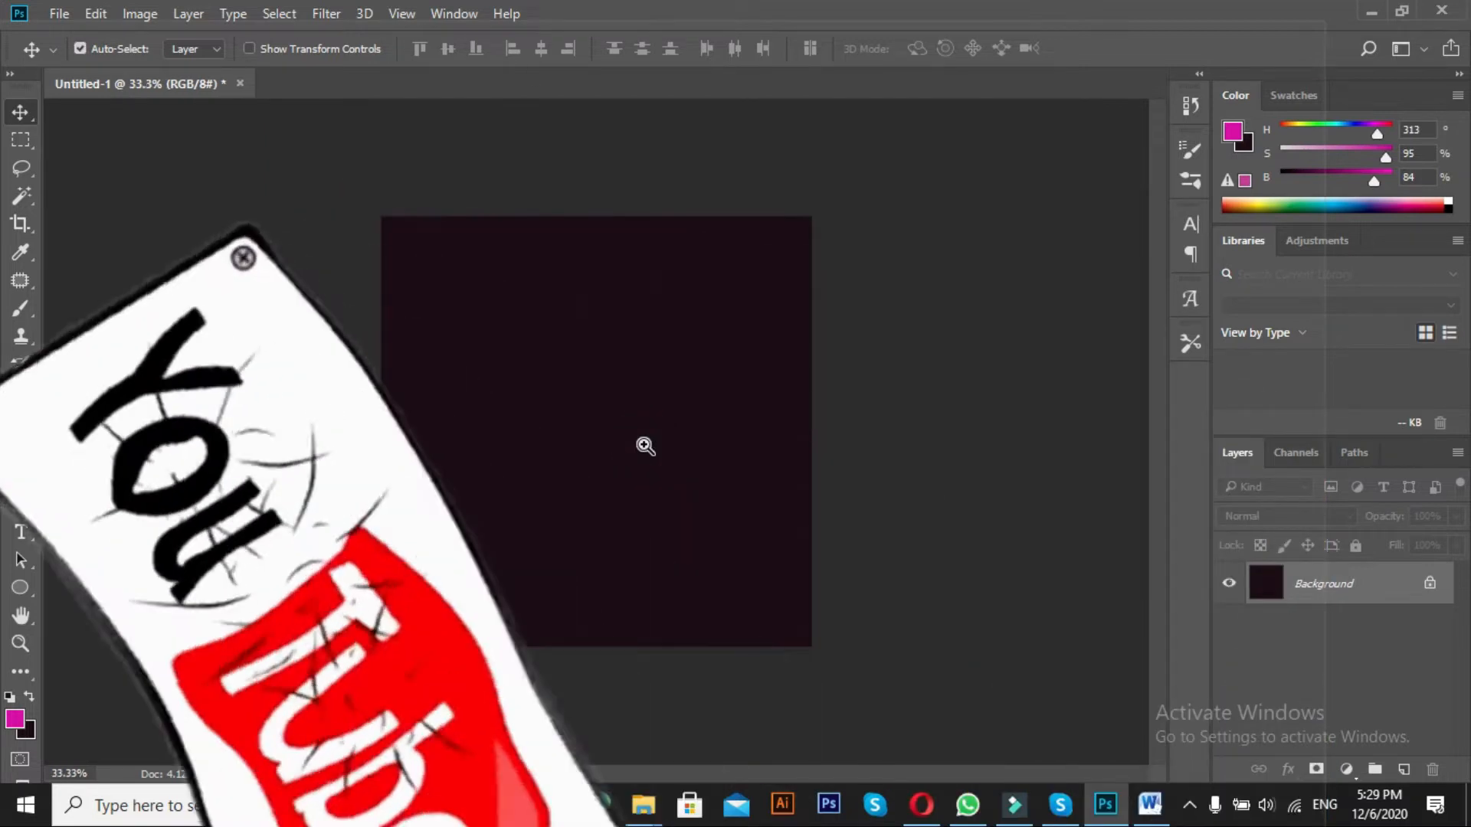
{"action": "key", "text": "ctrl+plus"}
{"action": "key", "text": "ctrl+minus"}
{"action": "key", "text": "ctrl+plus"}
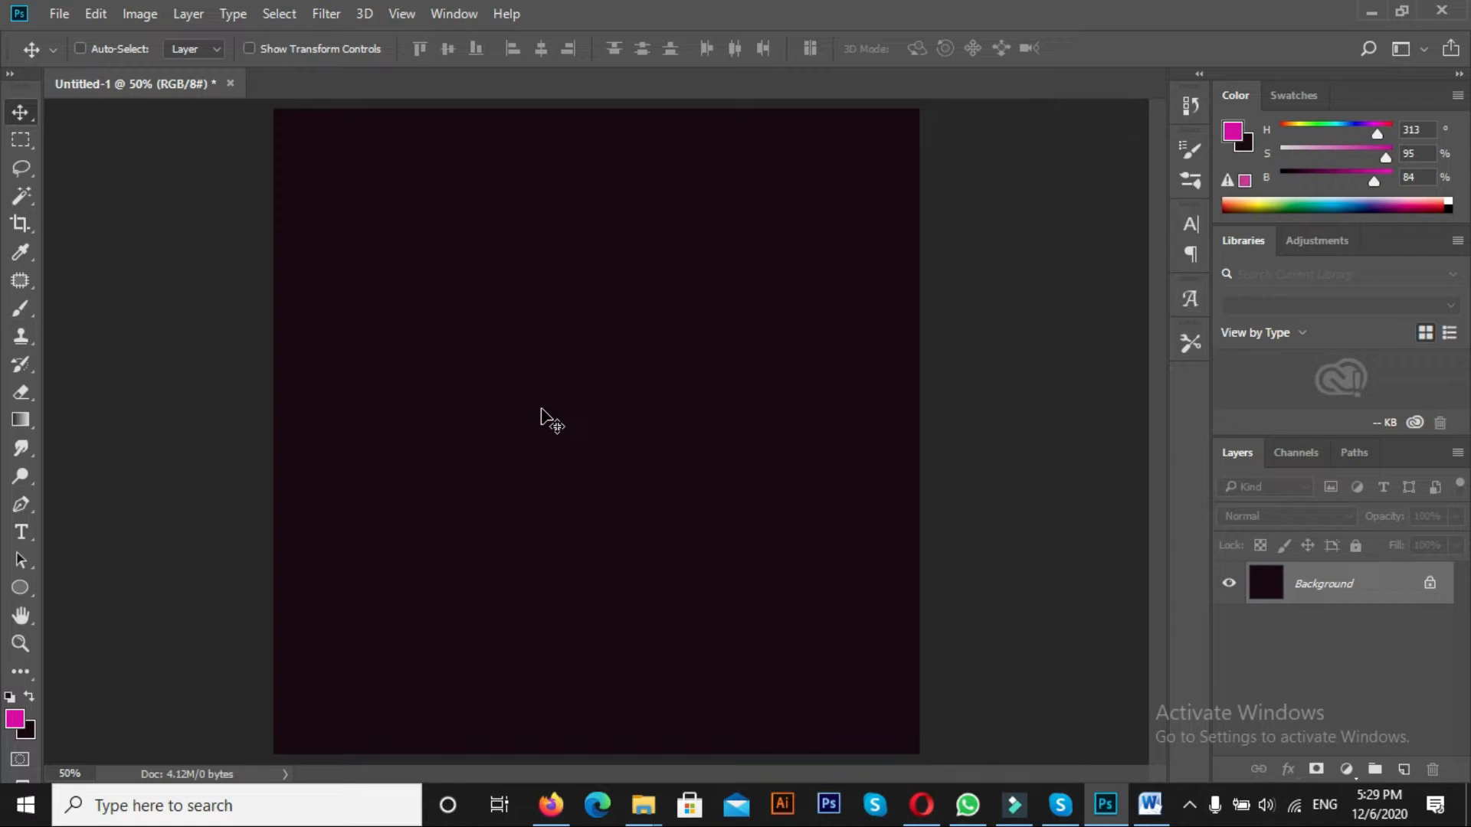
Activate the Brush tool and enlarge its rough splatter tip to 327 px
{"action": "left_click", "coordinate": [20, 308]}
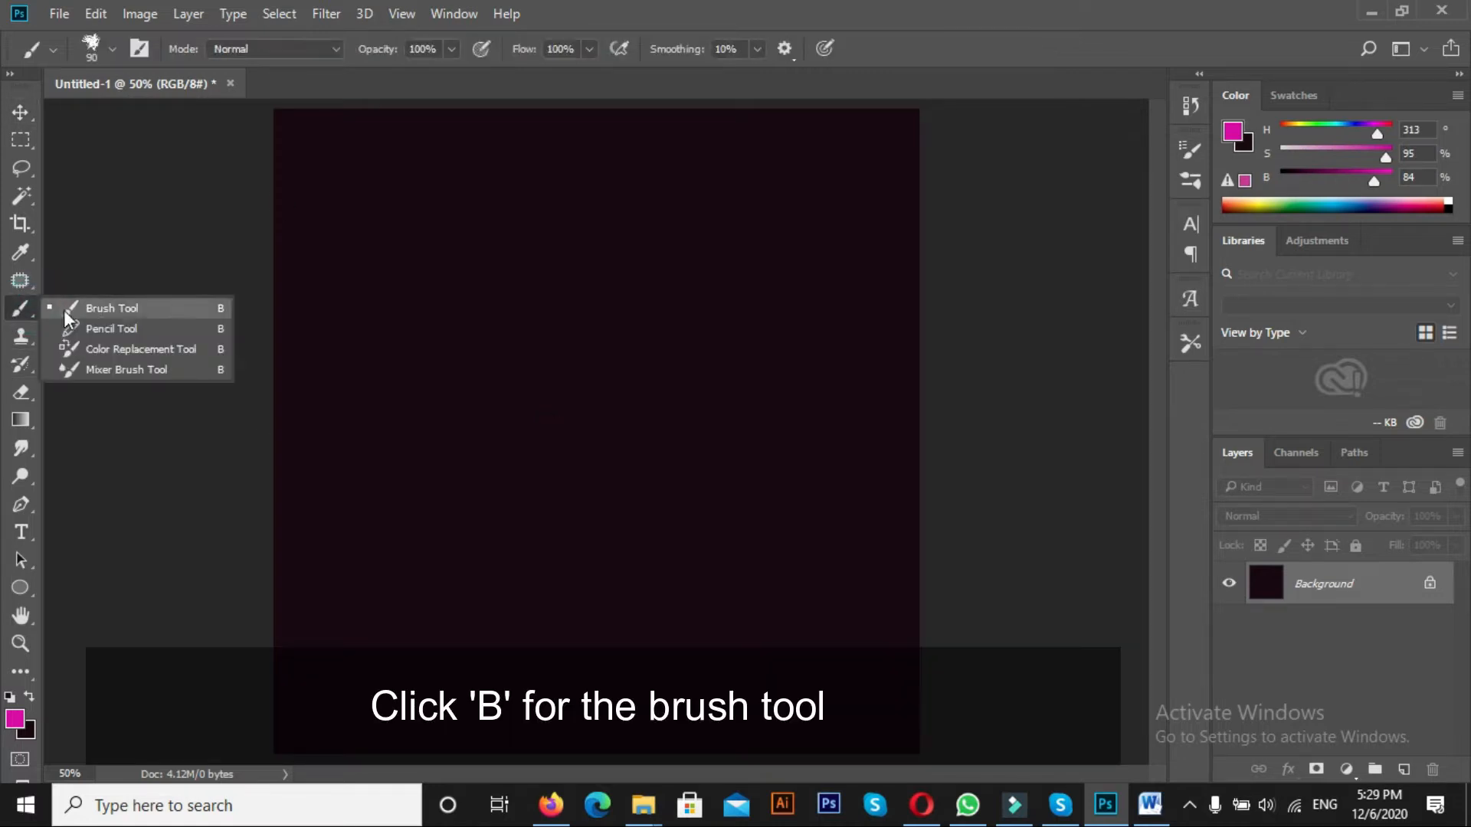
{"action": "left_click", "coordinate": [106, 314]}
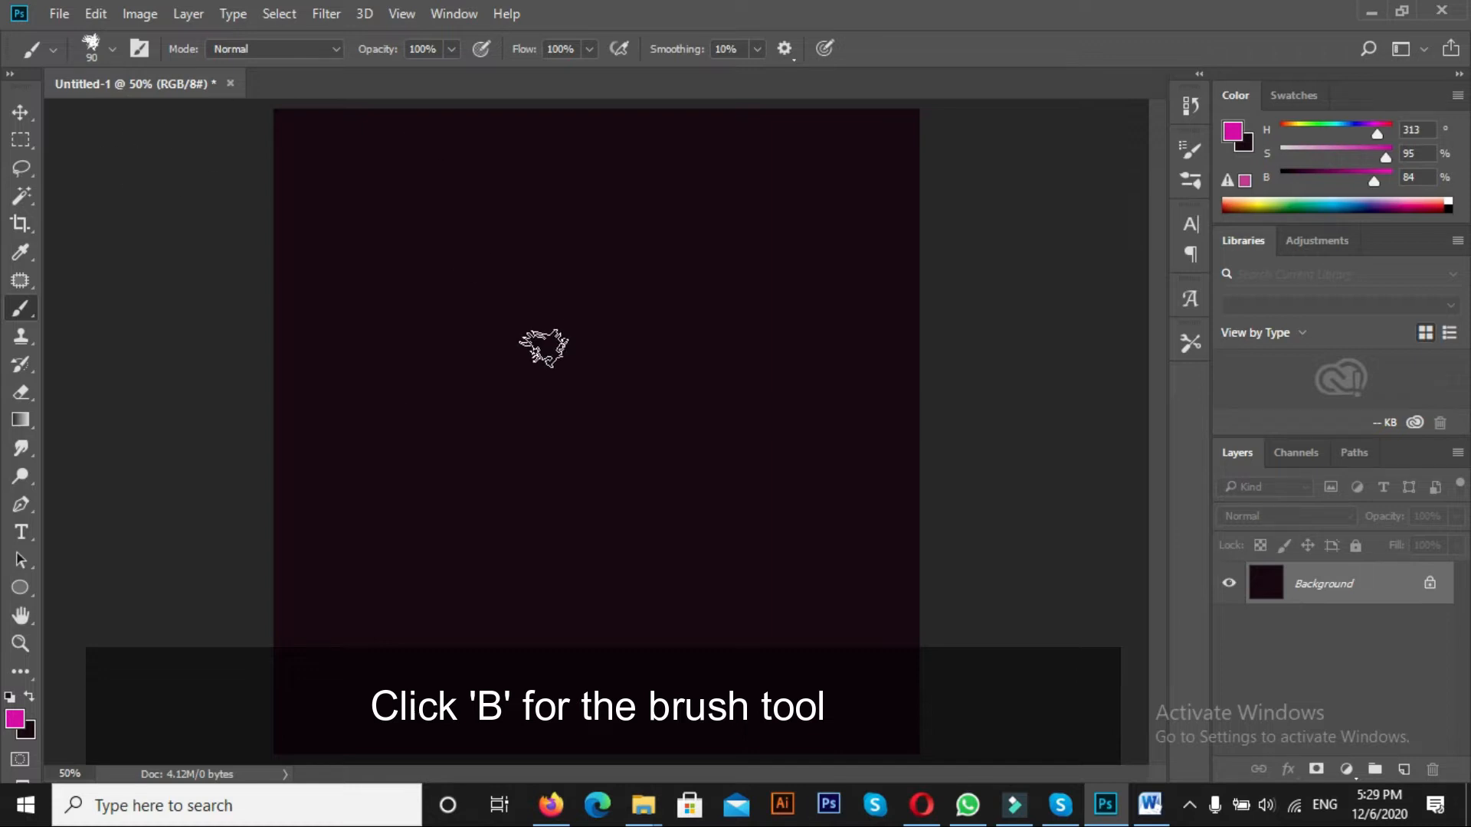
{"action": "key", "text": "bracketright"}
{"action": "key", "text": "bracketright"}
{"action": "key", "text": "bracketright"}
{"action": "key", "text": "bracketright"}
{"action": "key", "text": "bracketright"}
{"action": "key", "text": "bracketright"}
{"action": "key", "text": "bracketright"}
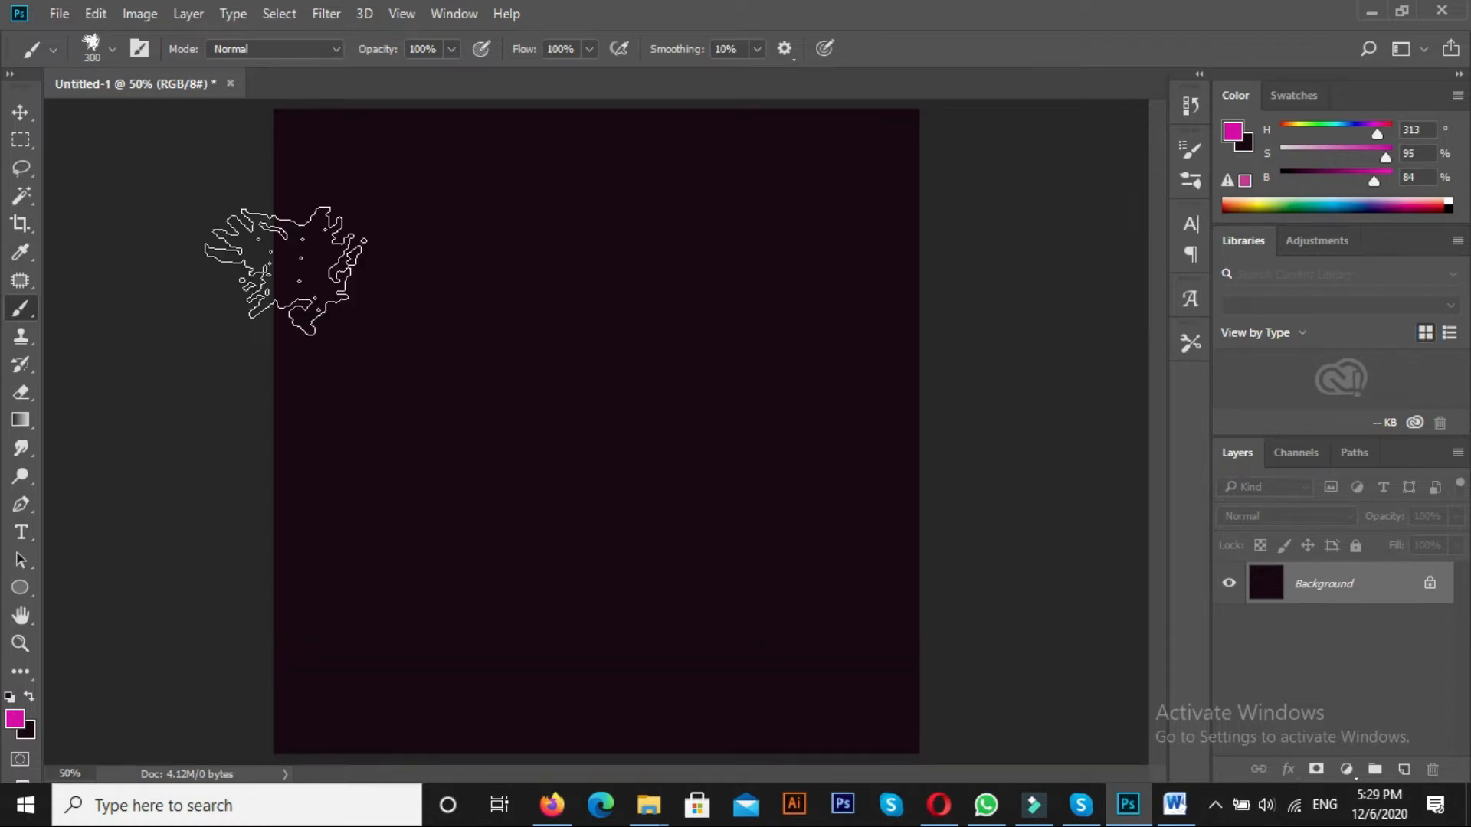
{"action": "left_click", "coordinate": [139, 49]}
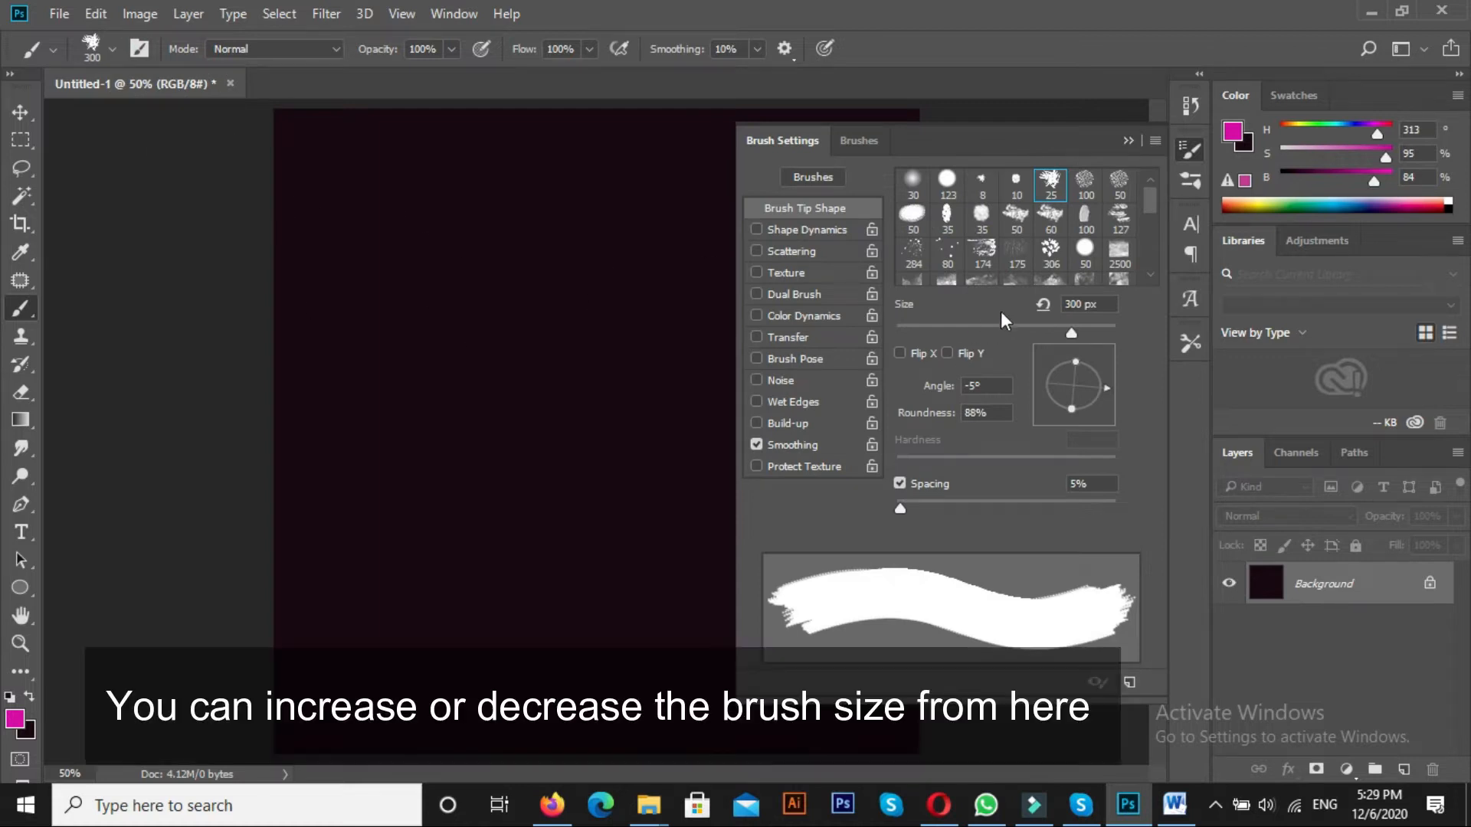
{"action": "mouse_move", "coordinate": [1071, 334]}
{"action": "left_mouse_down"}
{"action": "mouse_move", "coordinate": [986, 336]}
{"action": "mouse_move", "coordinate": [1062, 334]}
{"action": "left_mouse_up"}
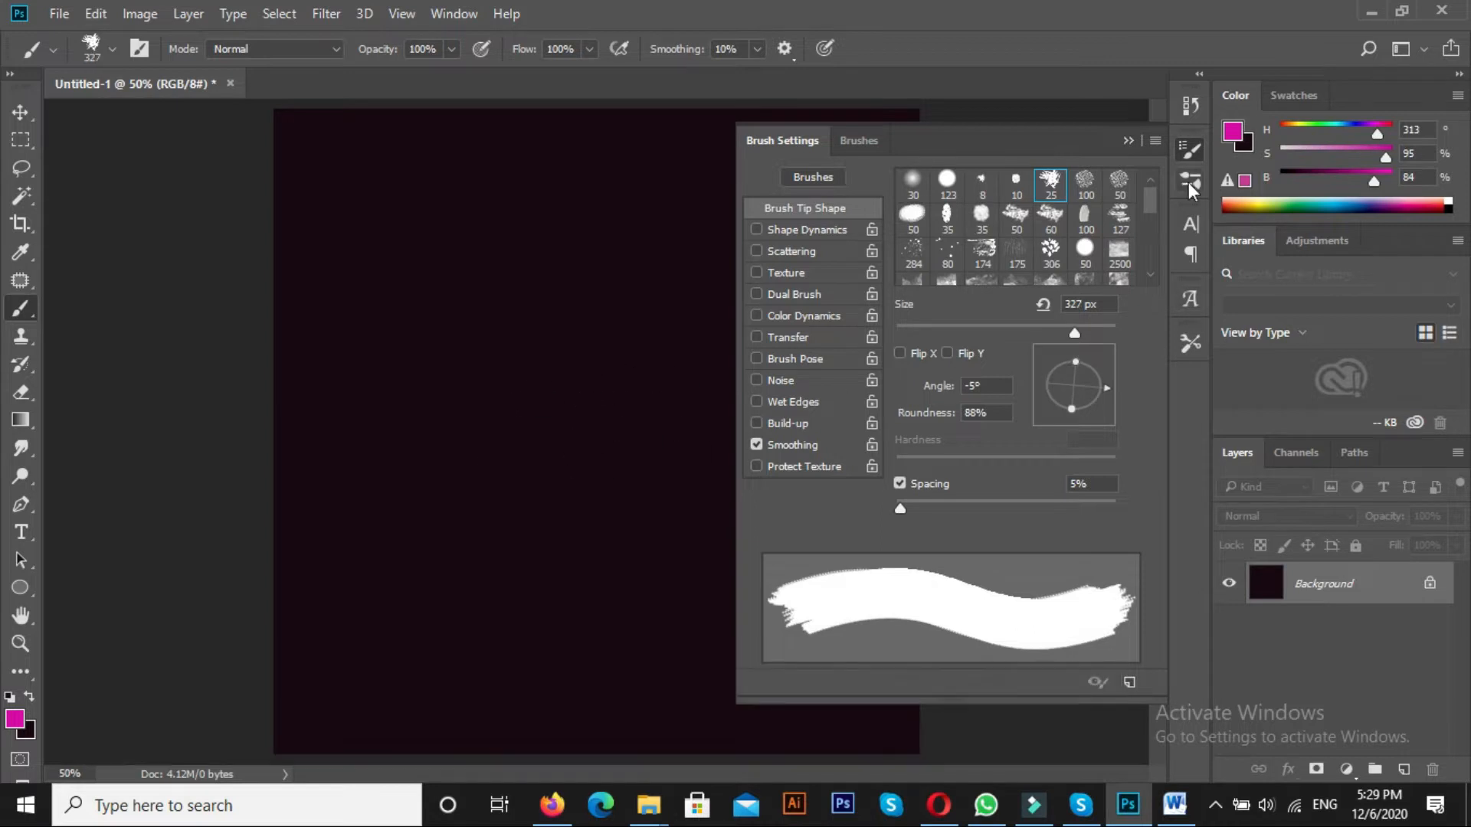
{"action": "left_click", "coordinate": [1127, 141]}
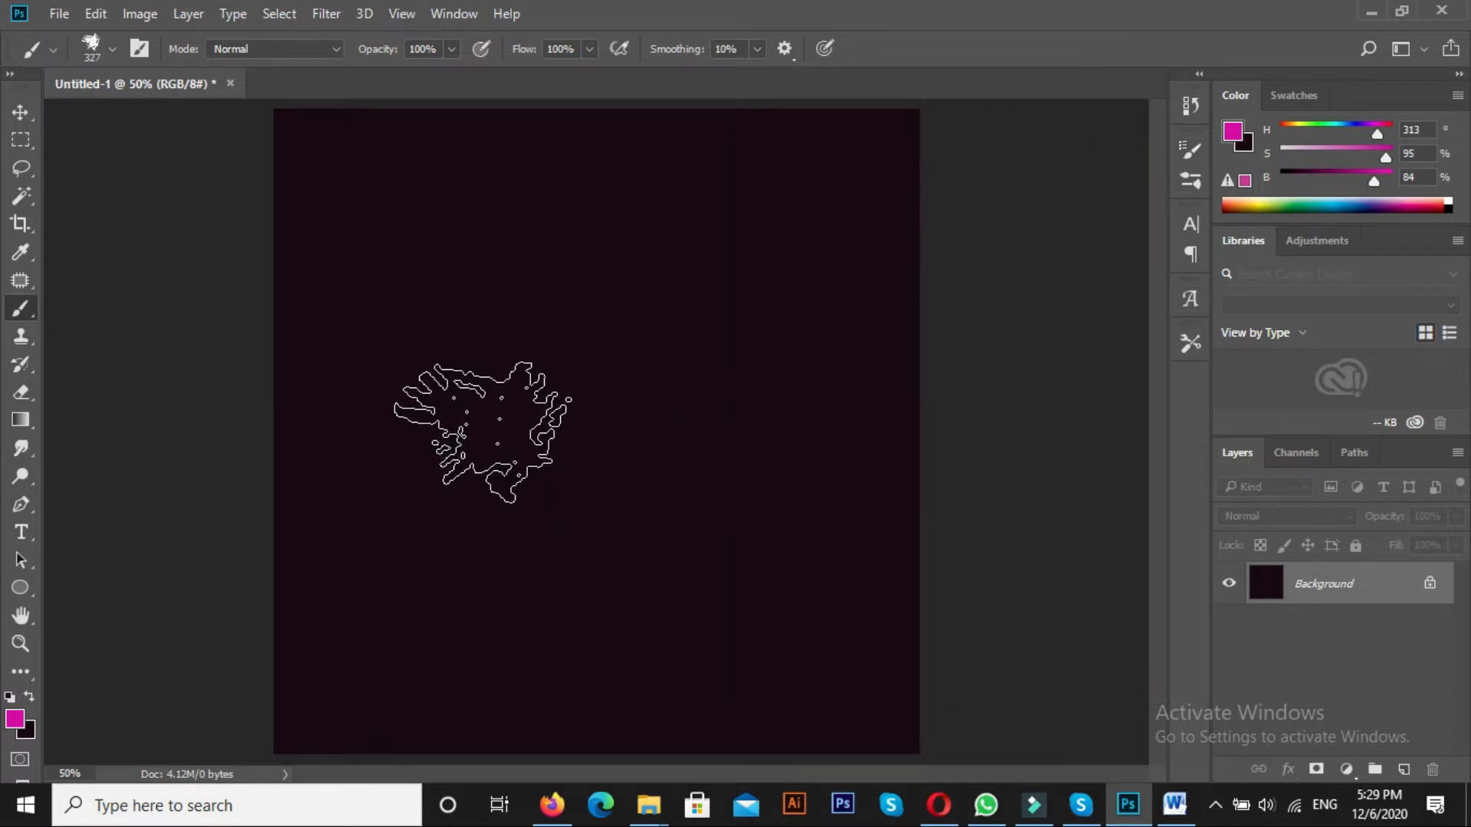
Reduce the brush size to 175 px
{"action": "key", "text": "bracketleft"}
{"action": "key", "text": "bracketleft"}
{"action": "key", "text": "bracketleft"}
{"action": "key", "text": "bracketleft"}
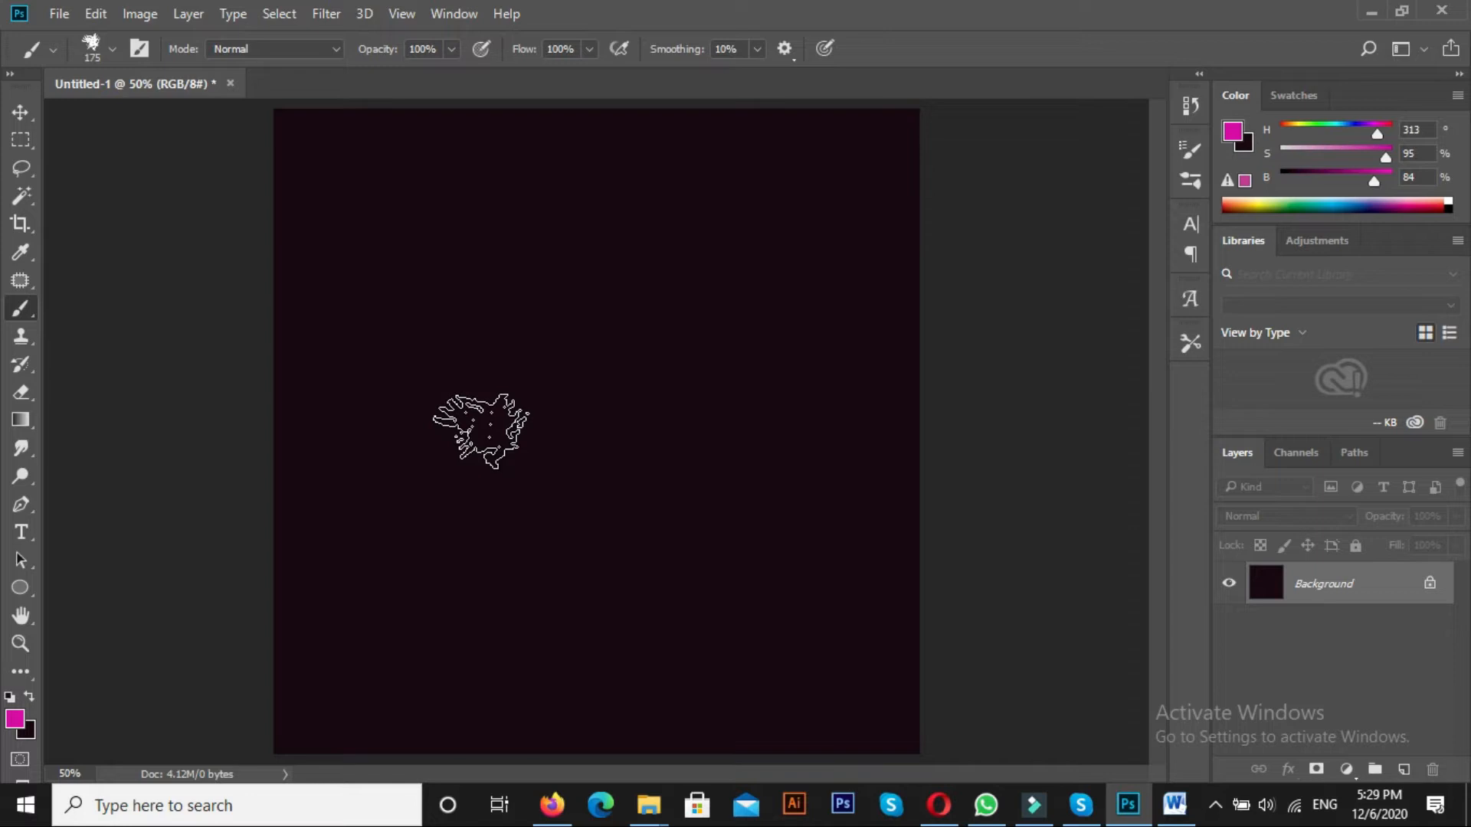
{"action": "key", "text": "ctrl+minus"}
{"action": "key", "text": "v"}
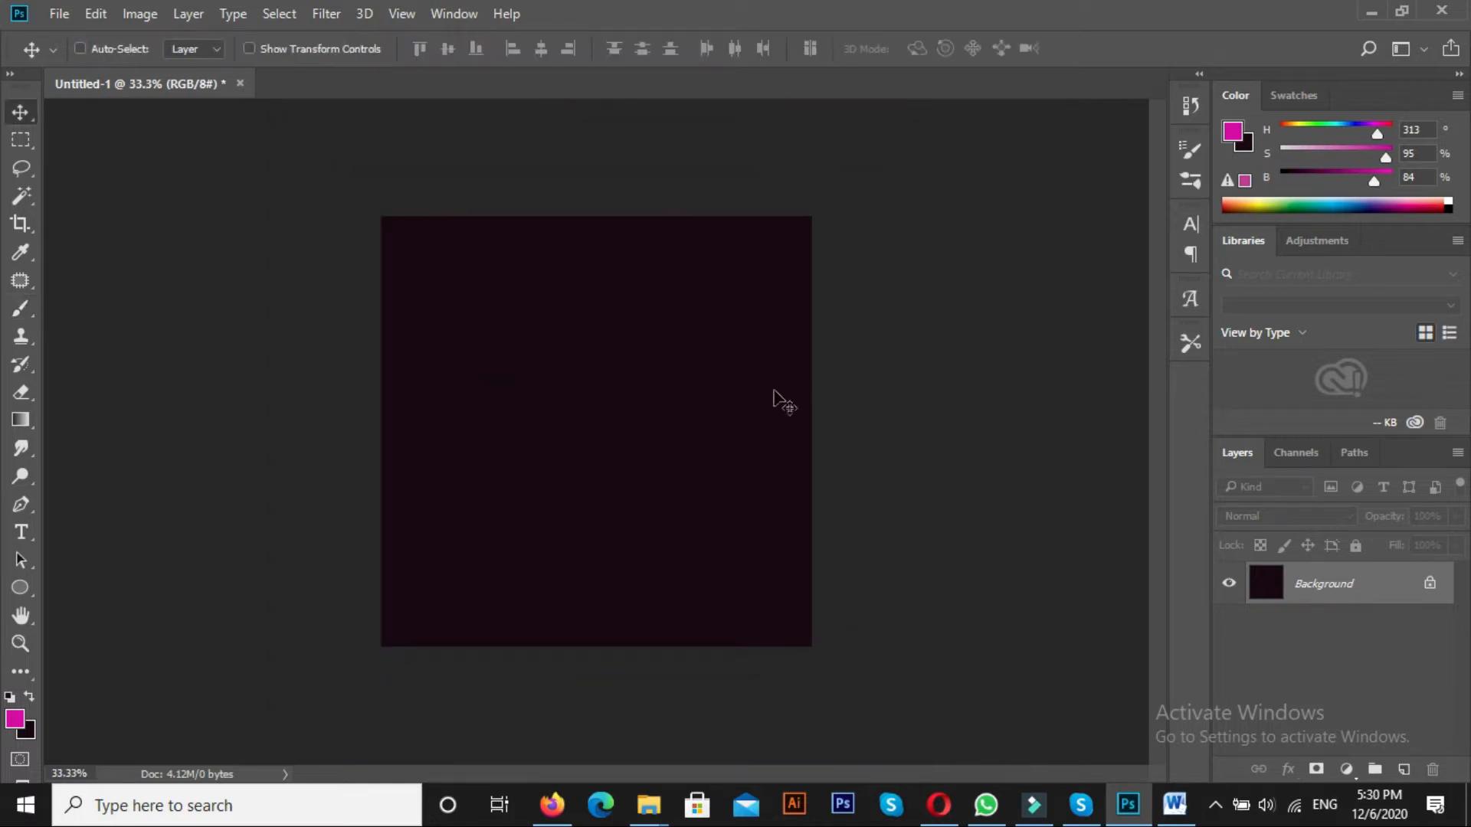
Add a new empty layer above the background and set the splatter brush size to 184 px for painting on it
{"action": "left_click", "coordinate": [1404, 769]}
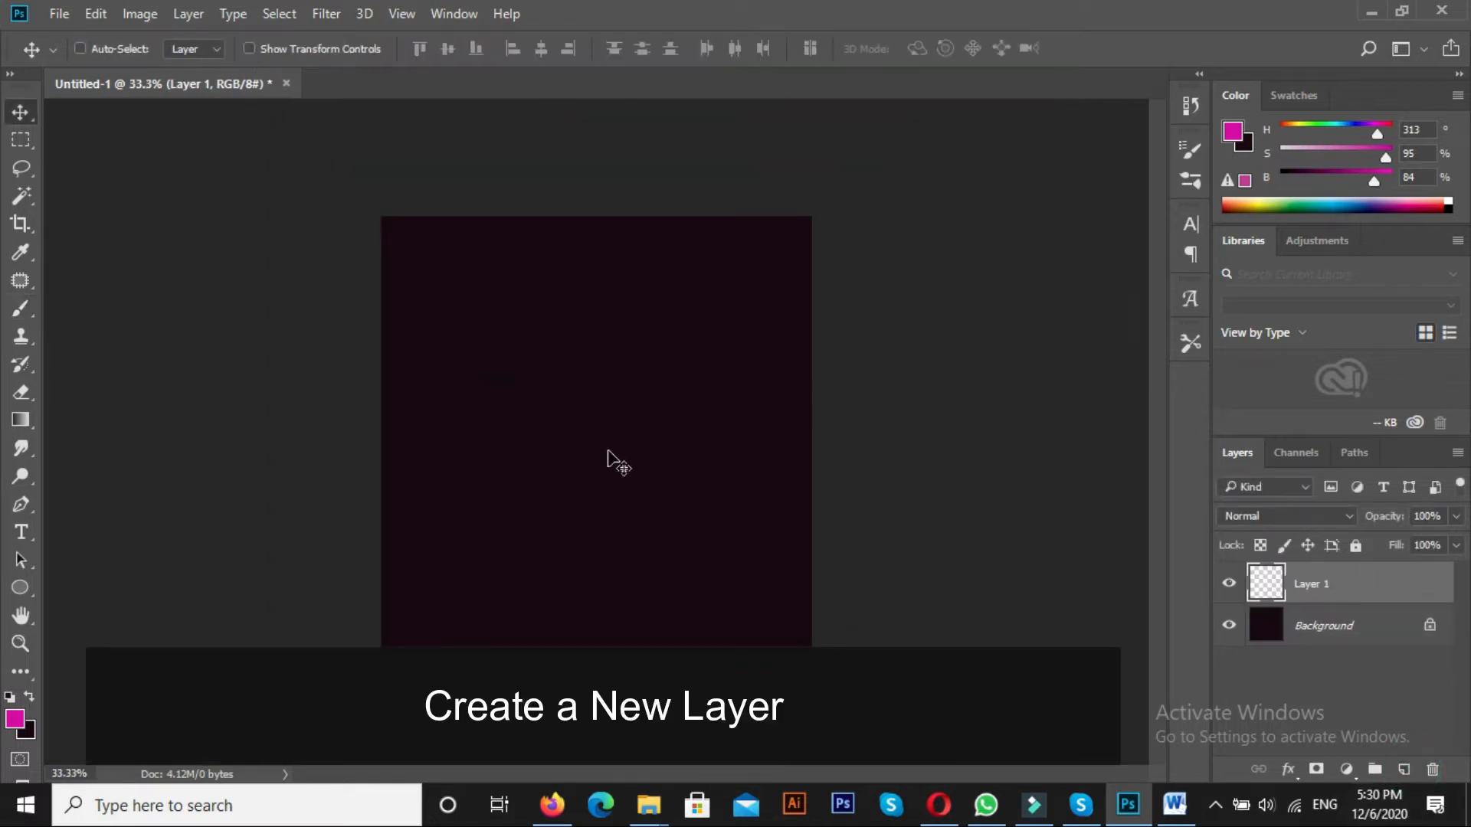
{"action": "key", "text": "b"}
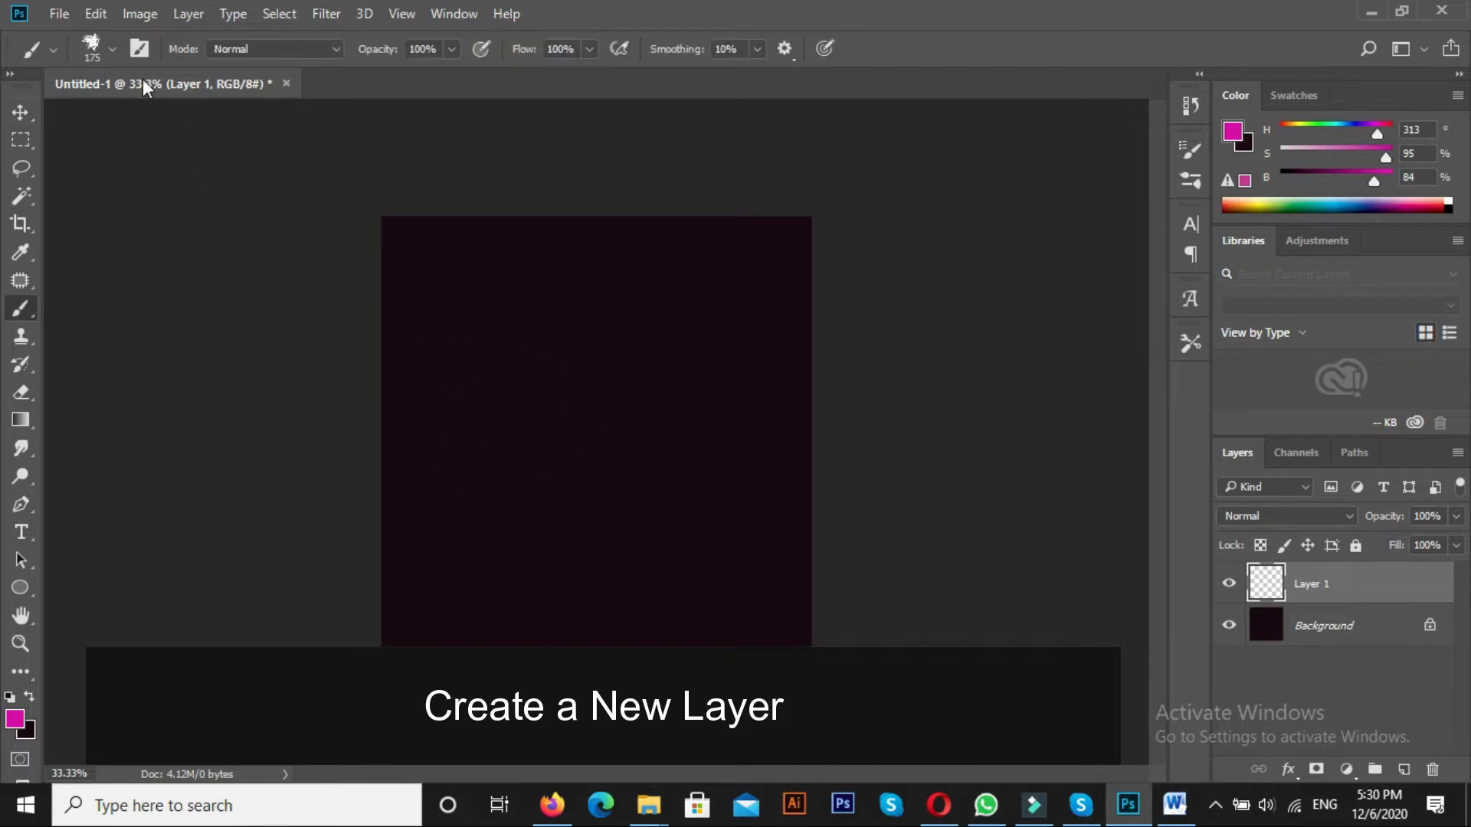
{"action": "left_click", "coordinate": [138, 48]}
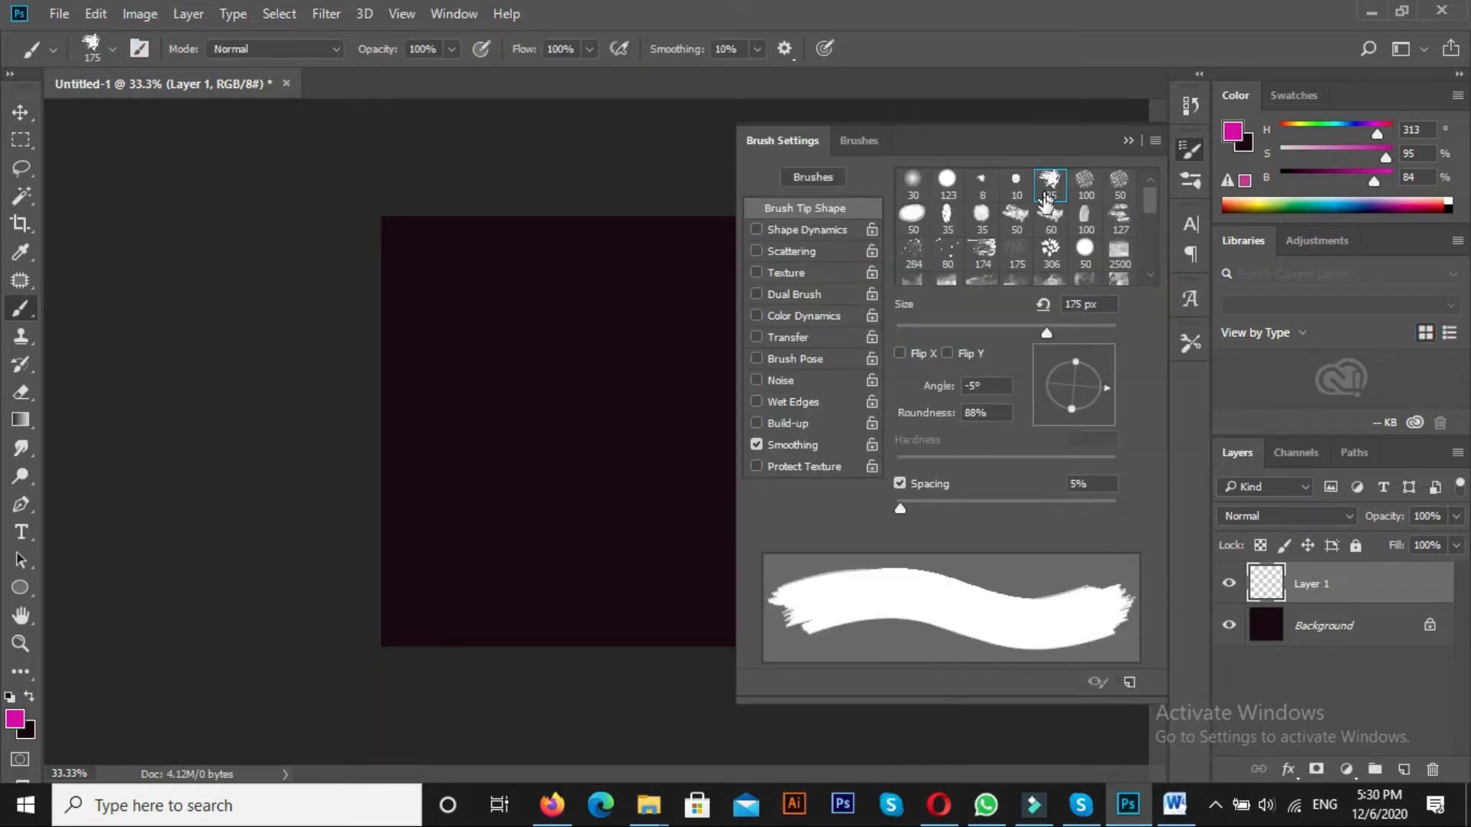
{"action": "left_click", "coordinate": [1012, 328]}
{"action": "left_click", "coordinate": [498, 341]}
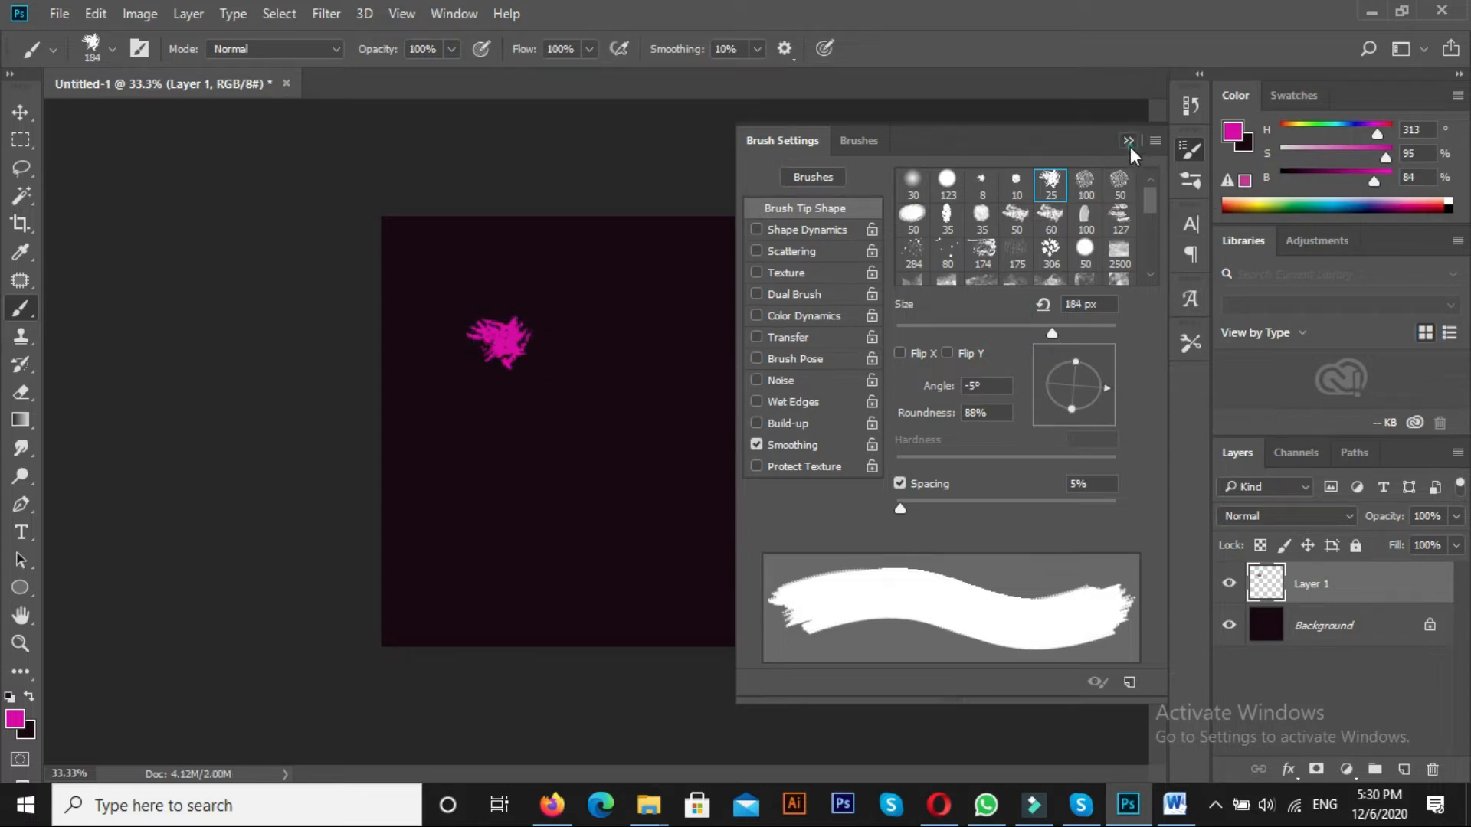
{"action": "left_click", "coordinate": [1129, 141]}
{"action": "key", "text": "ctrl+z"}
Paint a solid magenta shape with ragged edges over the middle of the canvas and shift it slightly left
{"action": "left_click", "coordinate": [472, 420]}
{"action": "mouse_move", "coordinate": [617, 340]}
{"action": "left_mouse_down"}
{"action": "mouse_move", "coordinate": [656, 306]}
{"action": "mouse_move", "coordinate": [476, 499]}
{"action": "mouse_move", "coordinate": [584, 437]}
{"action": "mouse_move", "coordinate": [542, 508]}
{"action": "mouse_move", "coordinate": [683, 361]}
{"action": "mouse_move", "coordinate": [582, 516]}
{"action": "mouse_move", "coordinate": [709, 345]}
{"action": "mouse_move", "coordinate": [686, 441]}
{"action": "mouse_move", "coordinate": [614, 534]}
{"action": "mouse_move", "coordinate": [541, 574]}
{"action": "mouse_move", "coordinate": [614, 509]}
{"action": "left_mouse_up"}
{"action": "mouse_move", "coordinate": [742, 386]}
{"action": "left_mouse_down"}
{"action": "mouse_move", "coordinate": [657, 430]}
{"action": "mouse_move", "coordinate": [740, 323]}
{"action": "mouse_move", "coordinate": [632, 474]}
{"action": "mouse_move", "coordinate": [751, 440]}
{"action": "mouse_move", "coordinate": [504, 633]}
{"action": "mouse_move", "coordinate": [801, 522]}
{"action": "mouse_move", "coordinate": [728, 562]}
{"action": "left_mouse_up"}
{"action": "mouse_move", "coordinate": [556, 336]}
{"action": "left_mouse_down"}
{"action": "mouse_move", "coordinate": [389, 489]}
{"action": "mouse_move", "coordinate": [509, 354]}
{"action": "left_mouse_up"}
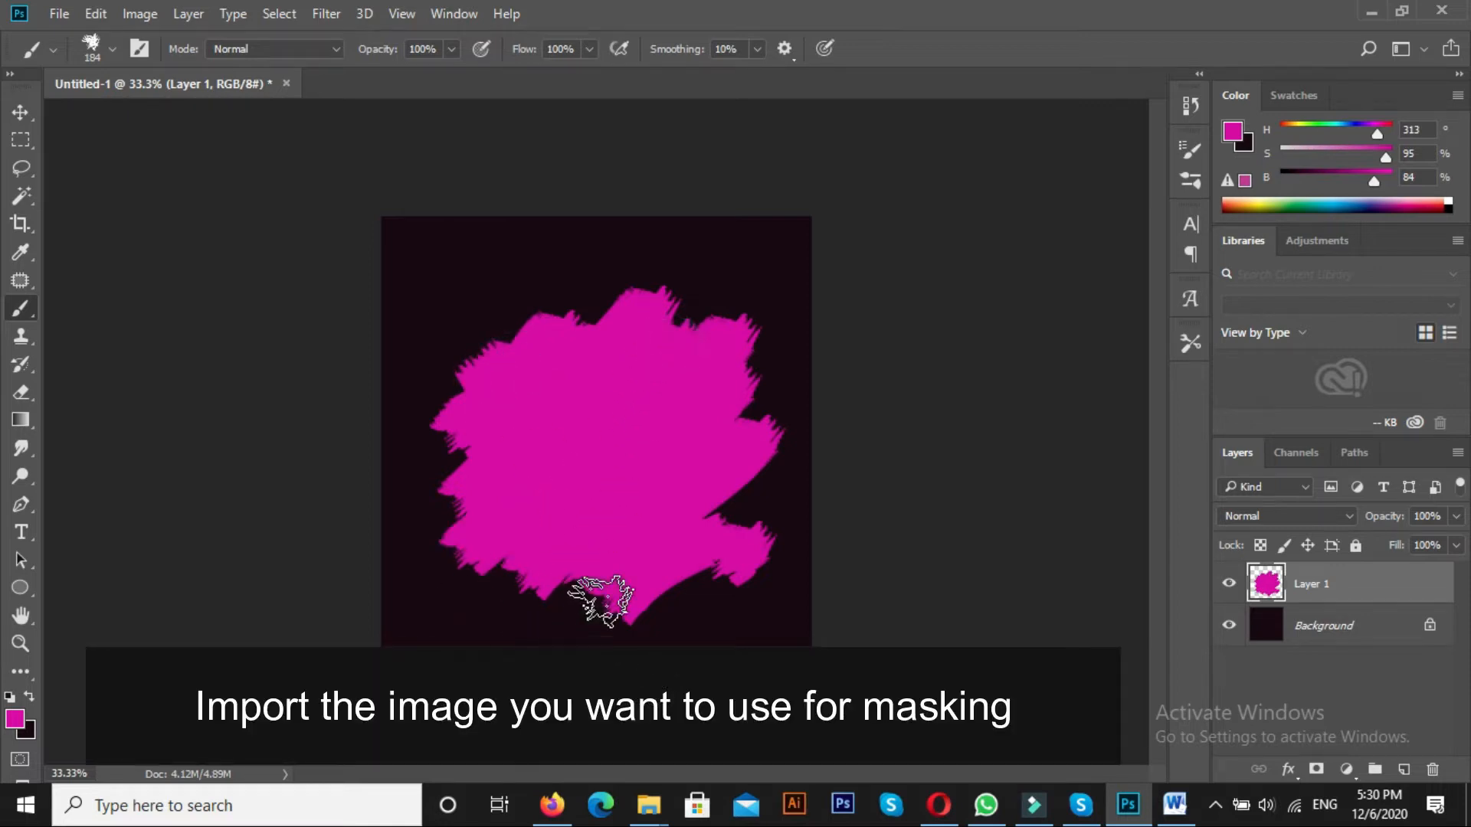
{"action": "key", "text": "v"}
{"action": "mouse_move", "coordinate": [650, 523]}
{"action": "left_mouse_down"}
{"action": "mouse_move", "coordinate": [636, 492]}
{"action": "mouse_move", "coordinate": [636, 527]}
{"action": "left_mouse_up"}
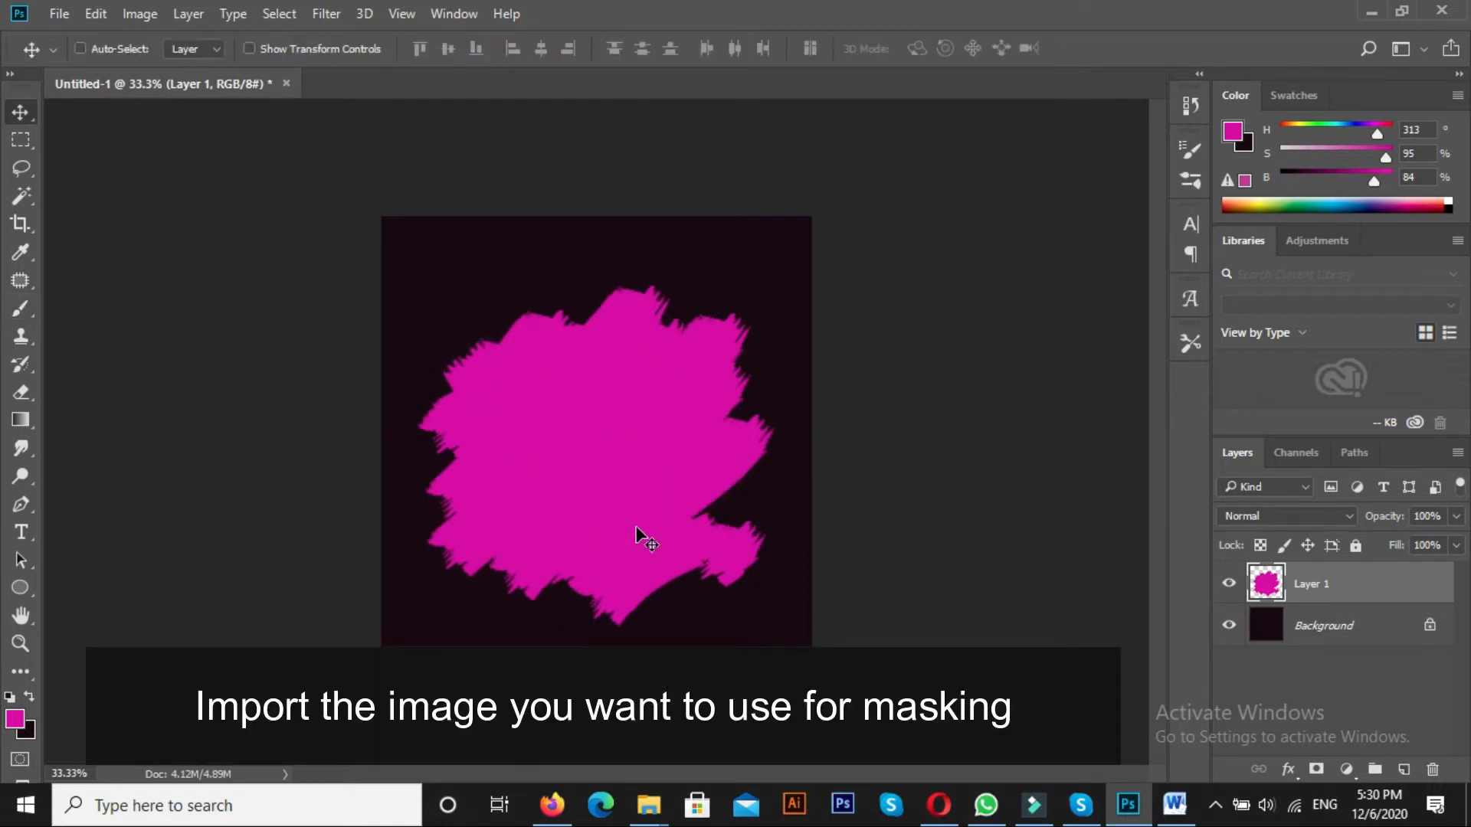
{"action": "left_click", "coordinate": [636, 528], "text": "ctrl"}
Place the pexels portrait photo of the woman in sunglasses as a linked image and rasterize its layer
{"action": "left_click", "coordinate": [59, 14]}
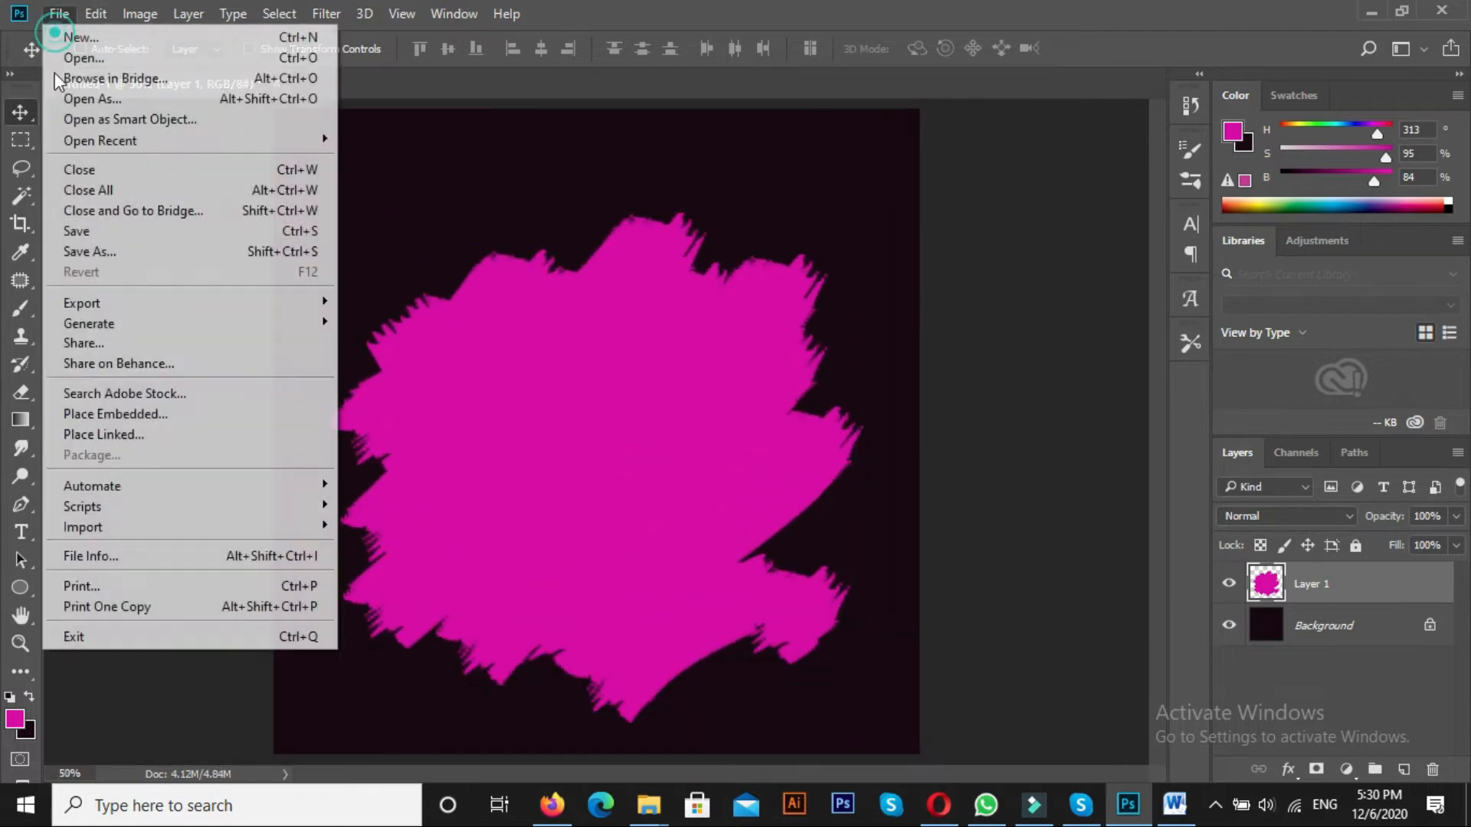
{"action": "left_click", "coordinate": [103, 435]}
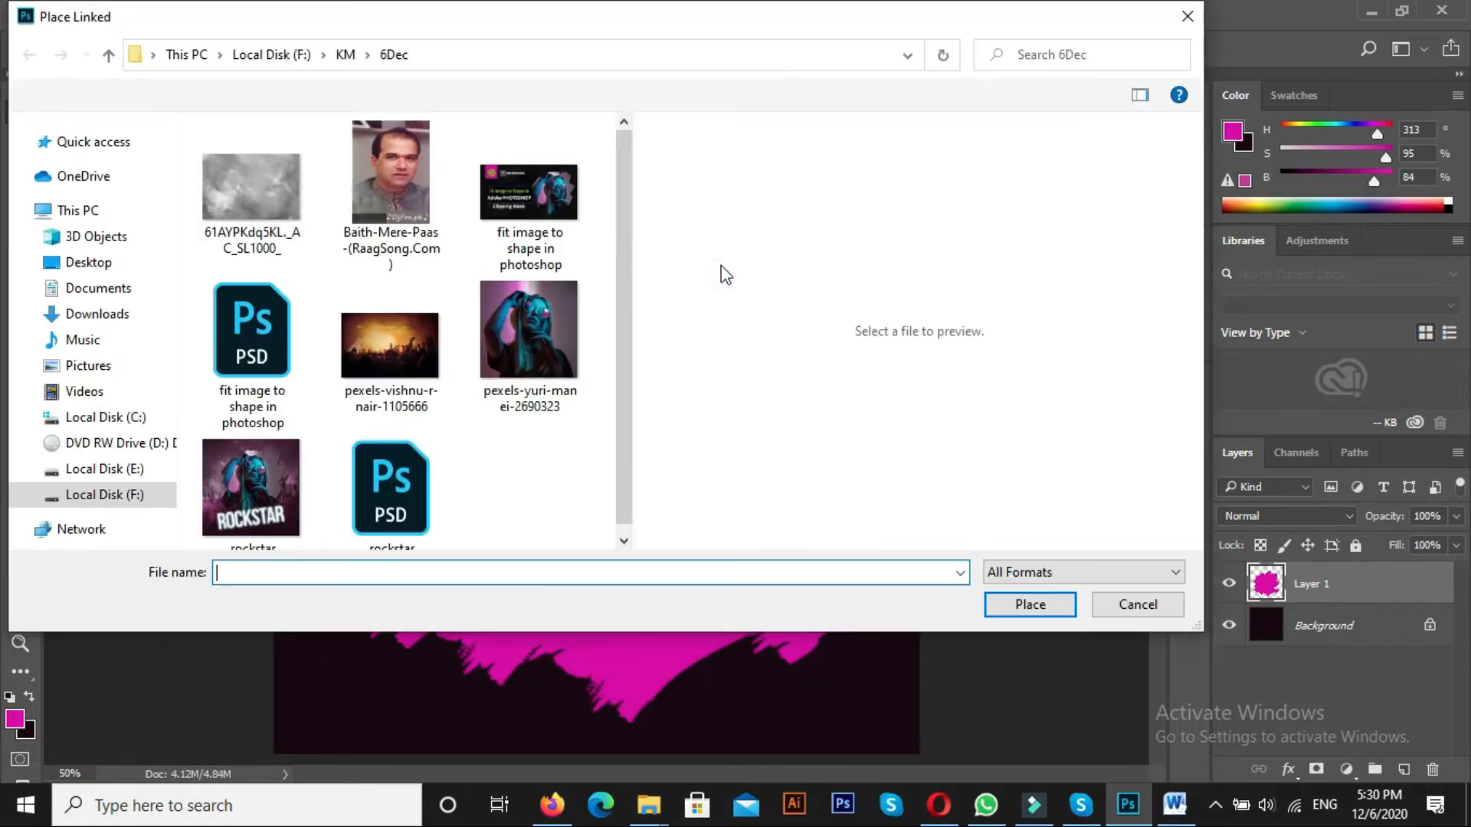
{"action": "left_click", "coordinate": [537, 352]}
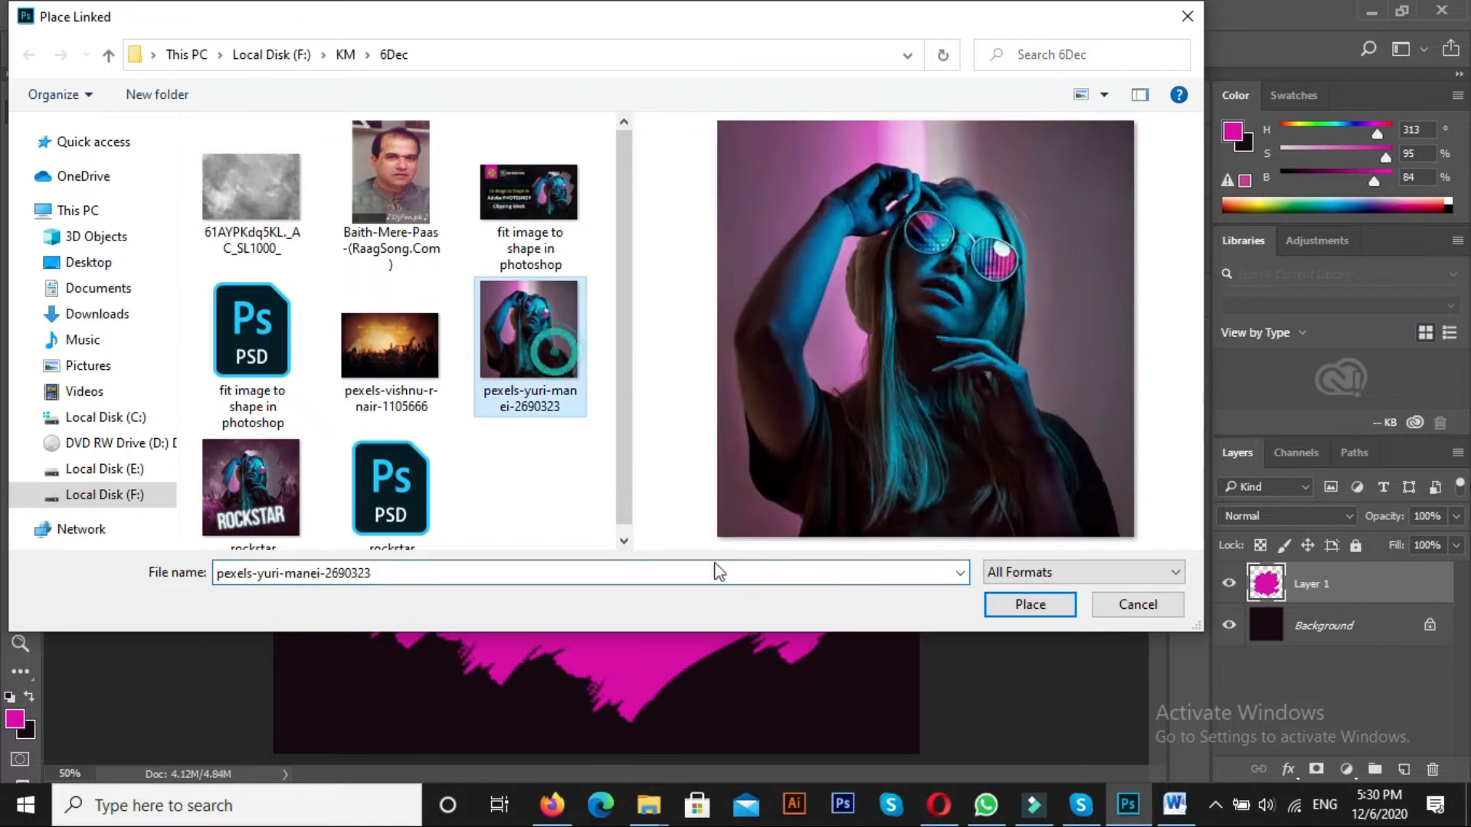
{"action": "left_click", "coordinate": [1026, 602]}
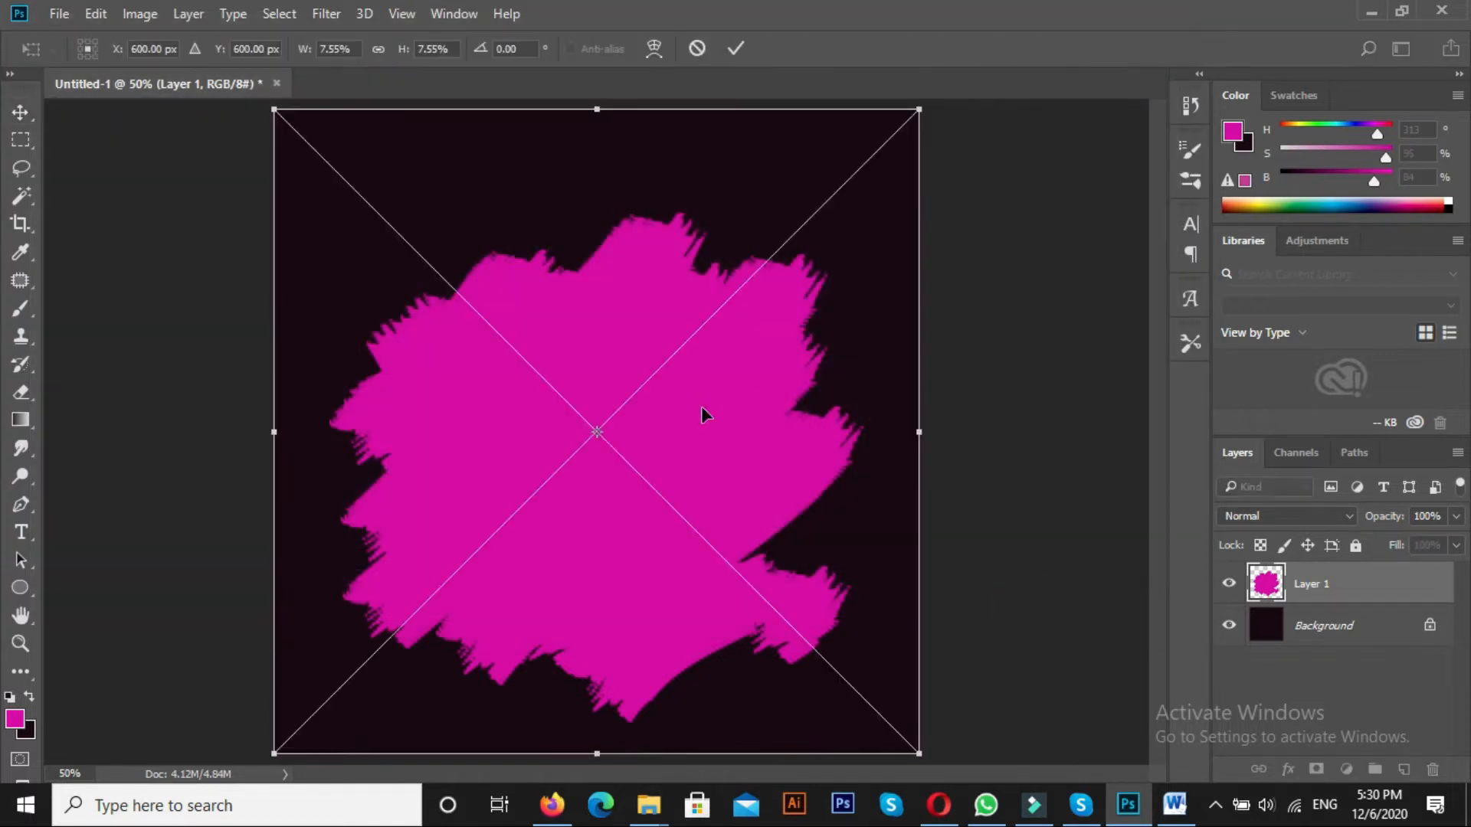
{"action": "key", "text": "Return"}
{"action": "key", "text": "ctrl+minus"}
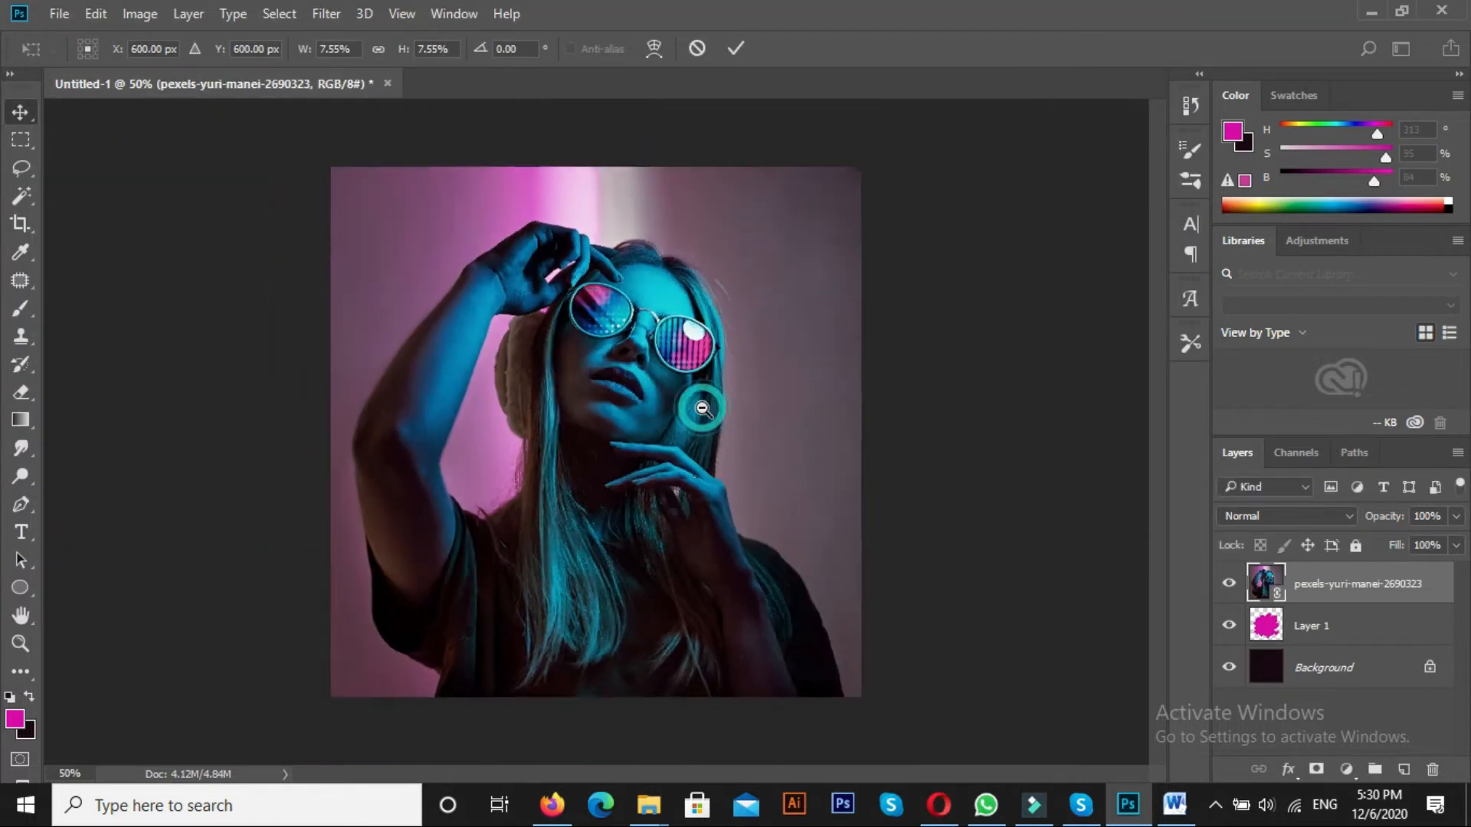
{"action": "right_click", "coordinate": [1347, 611]}
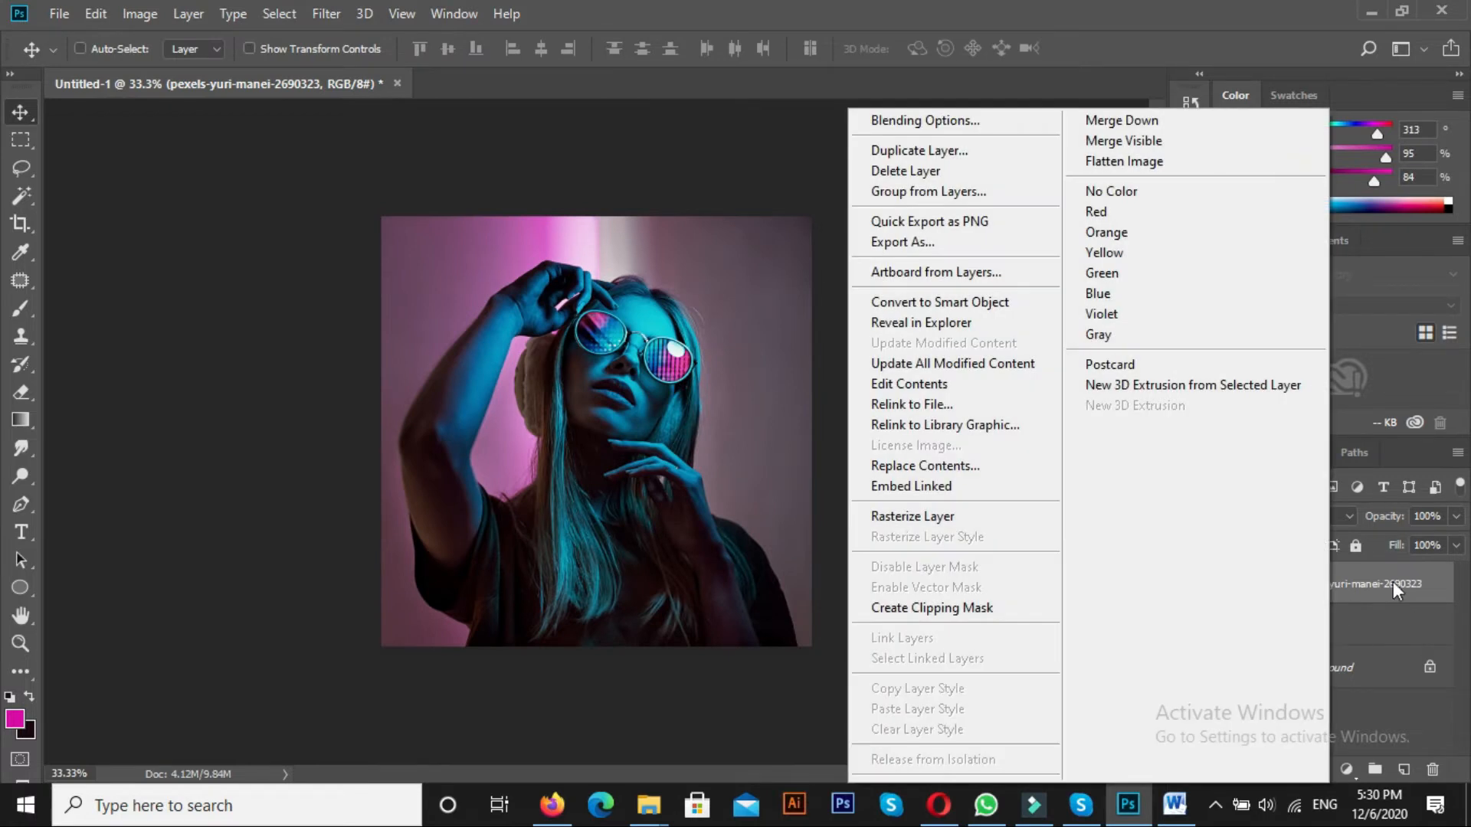
{"action": "left_click", "coordinate": [894, 516]}
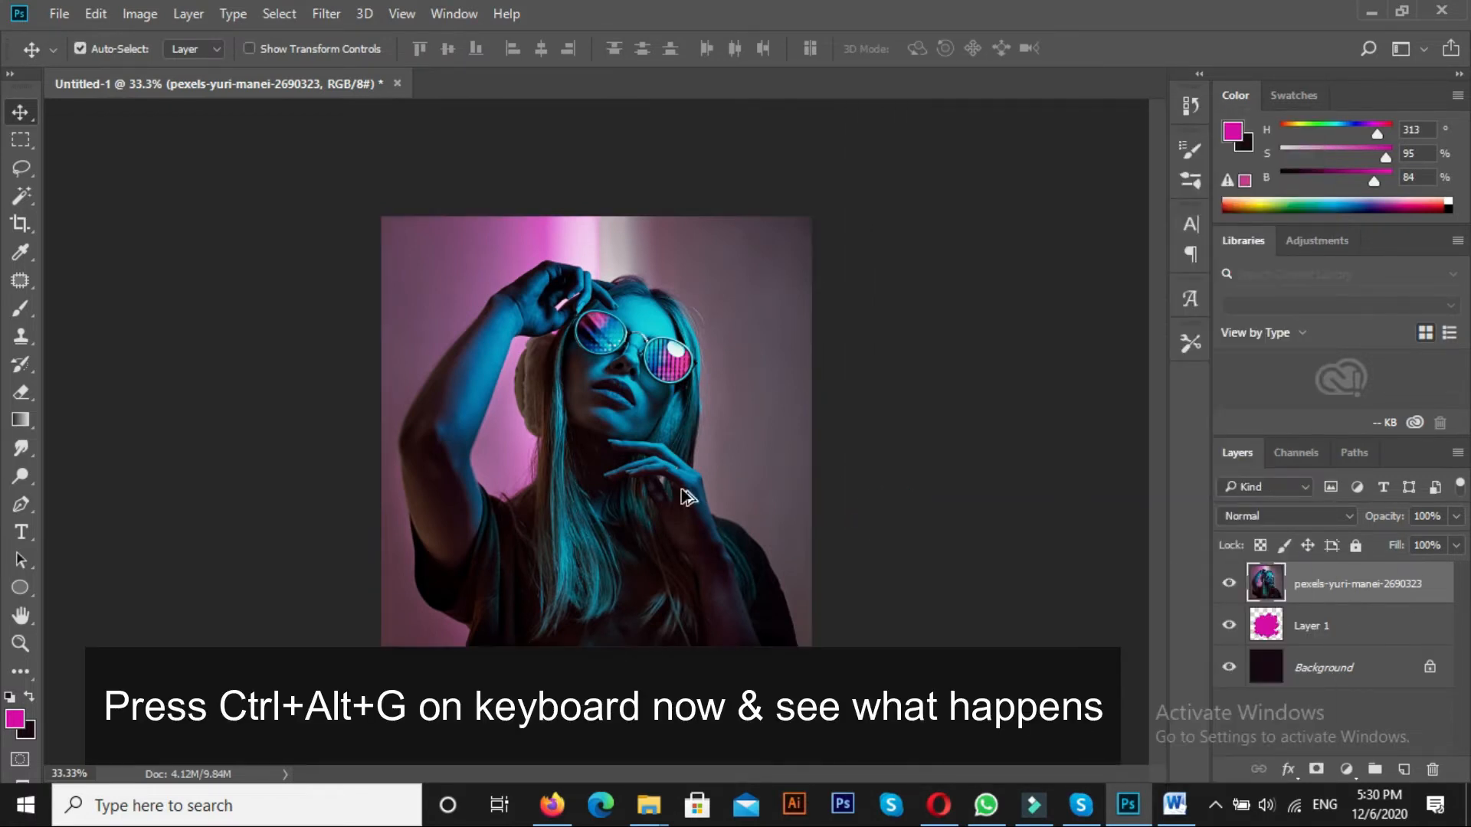
Clip the portrait photo to the magenta brush shape and reposition it so the face sits inside the shape
{"action": "key", "text": "ctrl+alt+g"}
{"action": "left_click", "coordinate": [624, 450], "text": "ctrl"}
{"action": "mouse_move", "coordinate": [666, 568]}
{"action": "left_mouse_down"}
{"action": "mouse_move", "coordinate": [683, 467]}
{"action": "mouse_move", "coordinate": [688, 492]}
{"action": "mouse_move", "coordinate": [653, 470]}
{"action": "left_mouse_up"}
{"action": "key", "text": "ctrl+minus"}
{"action": "left_click_drag", "start_coordinate": [618, 401], "coordinate": [625, 452]}
Scale the photo and brush shape layers down together to about 84% and move them up, leaving room beneath
{"action": "left_click", "coordinate": [1337, 633]}
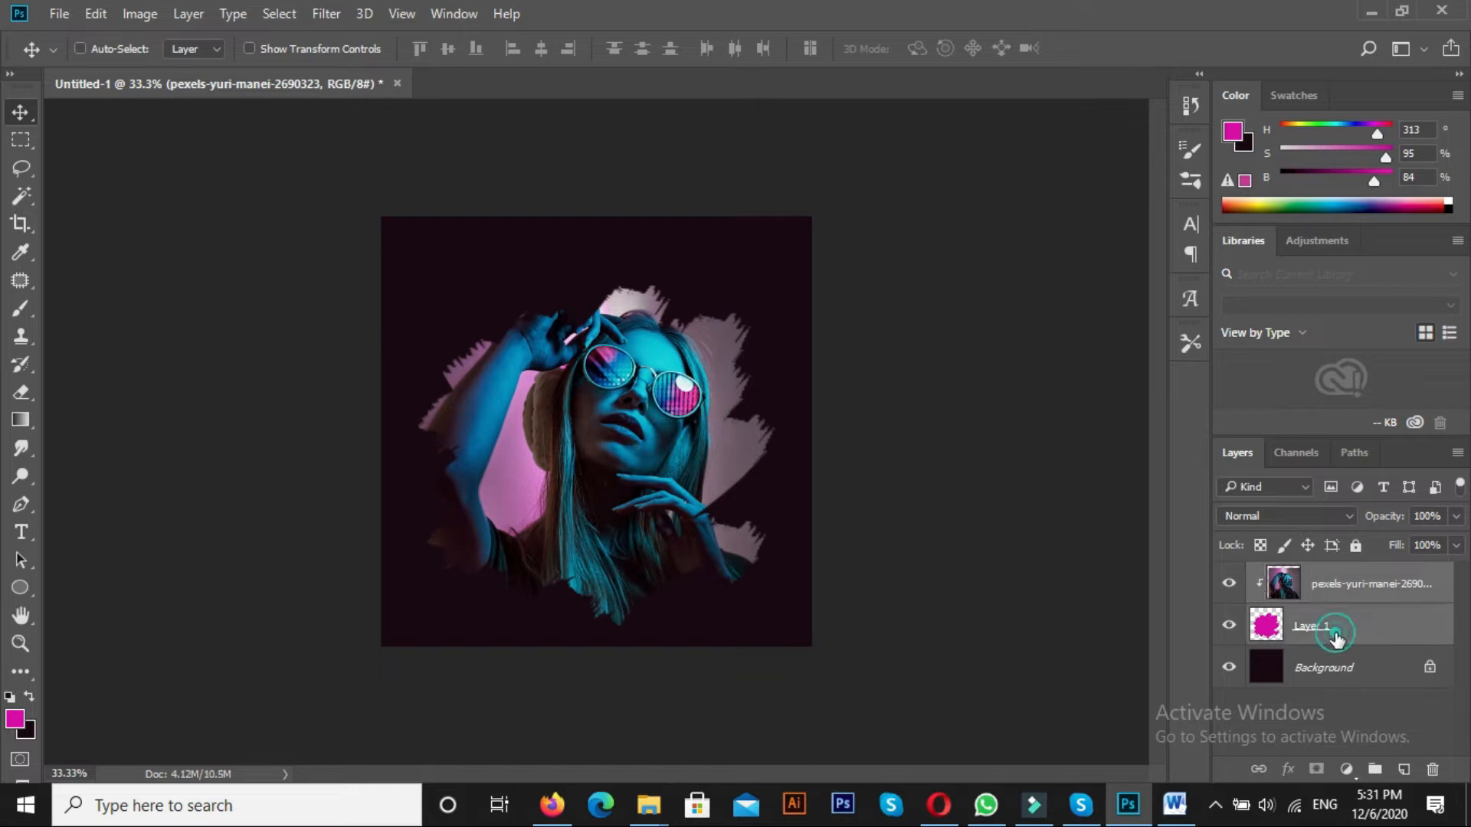
{"action": "key", "text": "ctrl+t"}
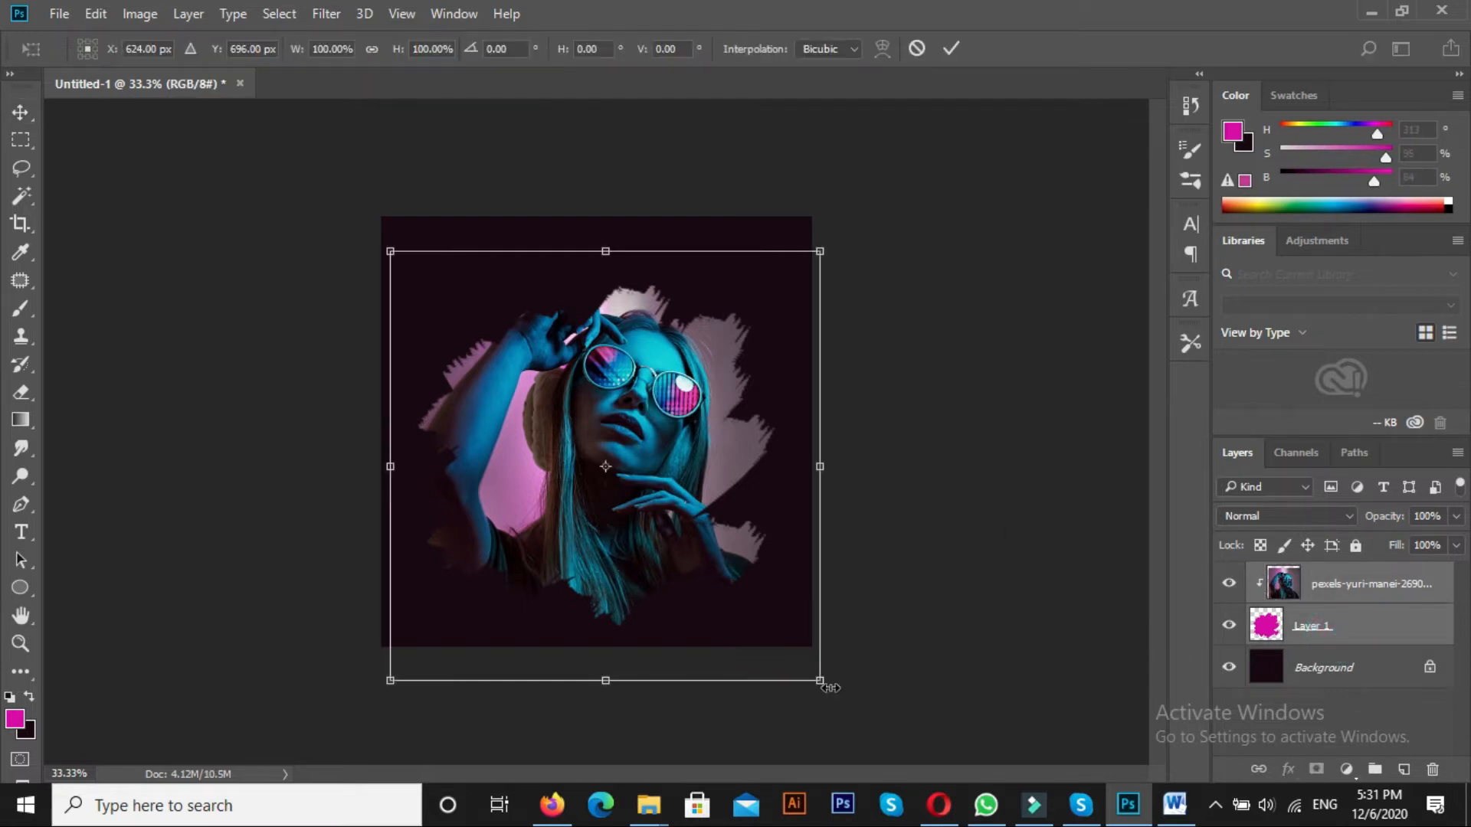
{"action": "left_click_drag", "start_coordinate": [820, 680], "coordinate": [783, 646]}
{"action": "left_click_drag", "start_coordinate": [644, 555], "coordinate": [634, 502]}
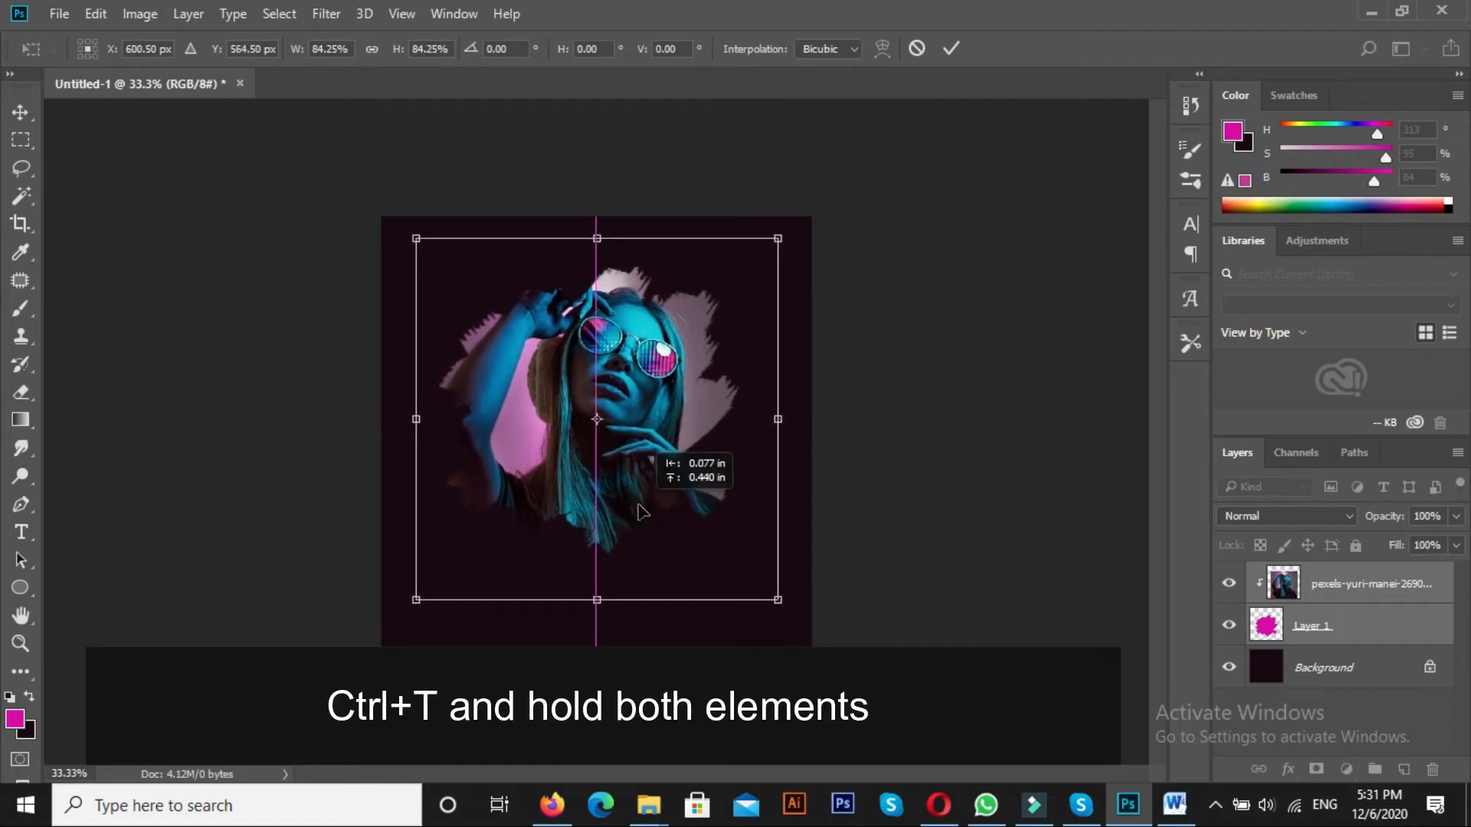
{"action": "left_click", "coordinate": [780, 603]}
{"action": "key", "text": "Return"}
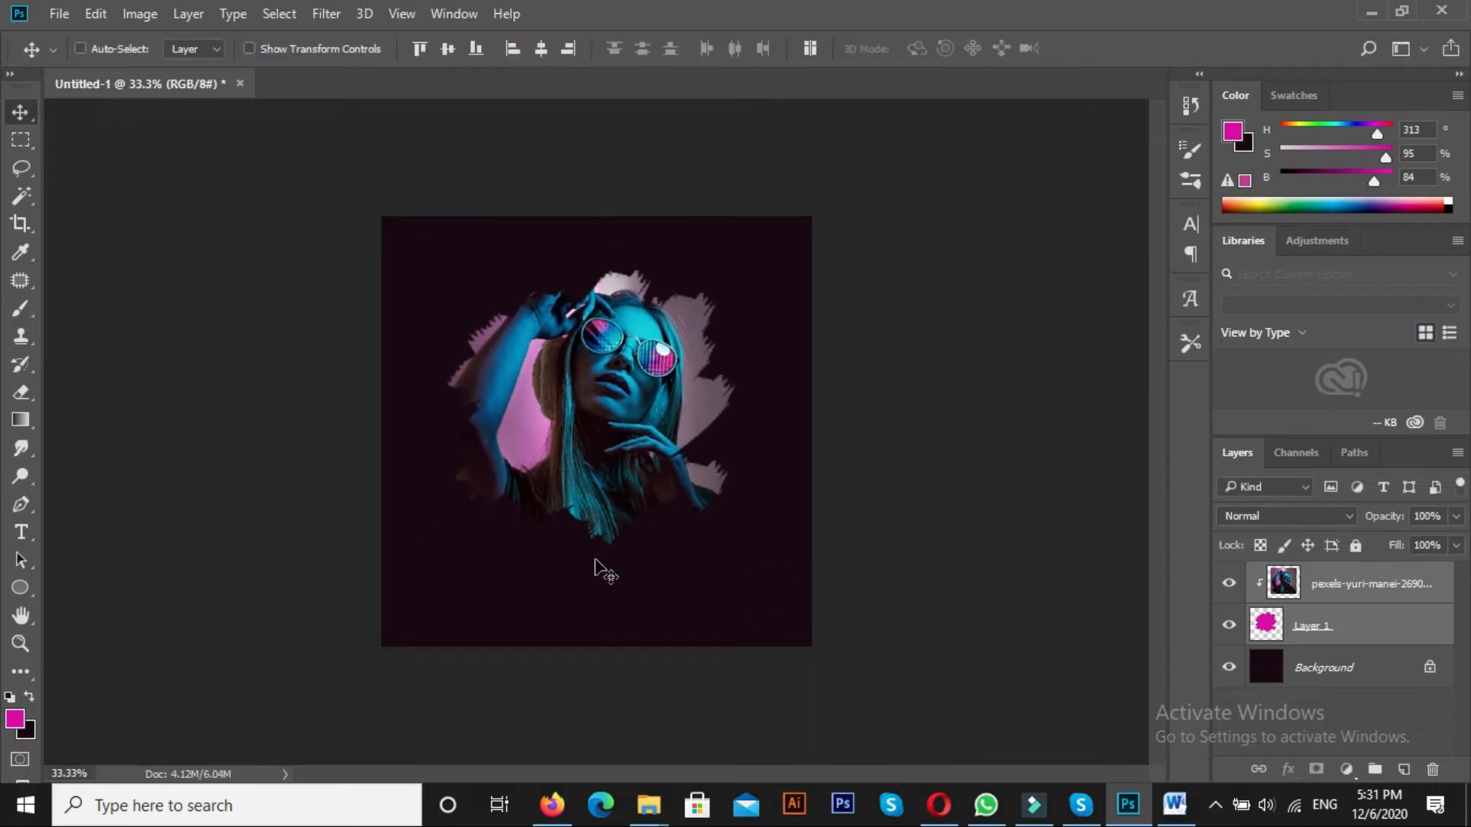
Add the text "ROCKSTAR" below the portrait and set its font size to 25 pt
{"action": "left_click", "coordinate": [20, 532]}
{"action": "left_click", "coordinate": [458, 603]}
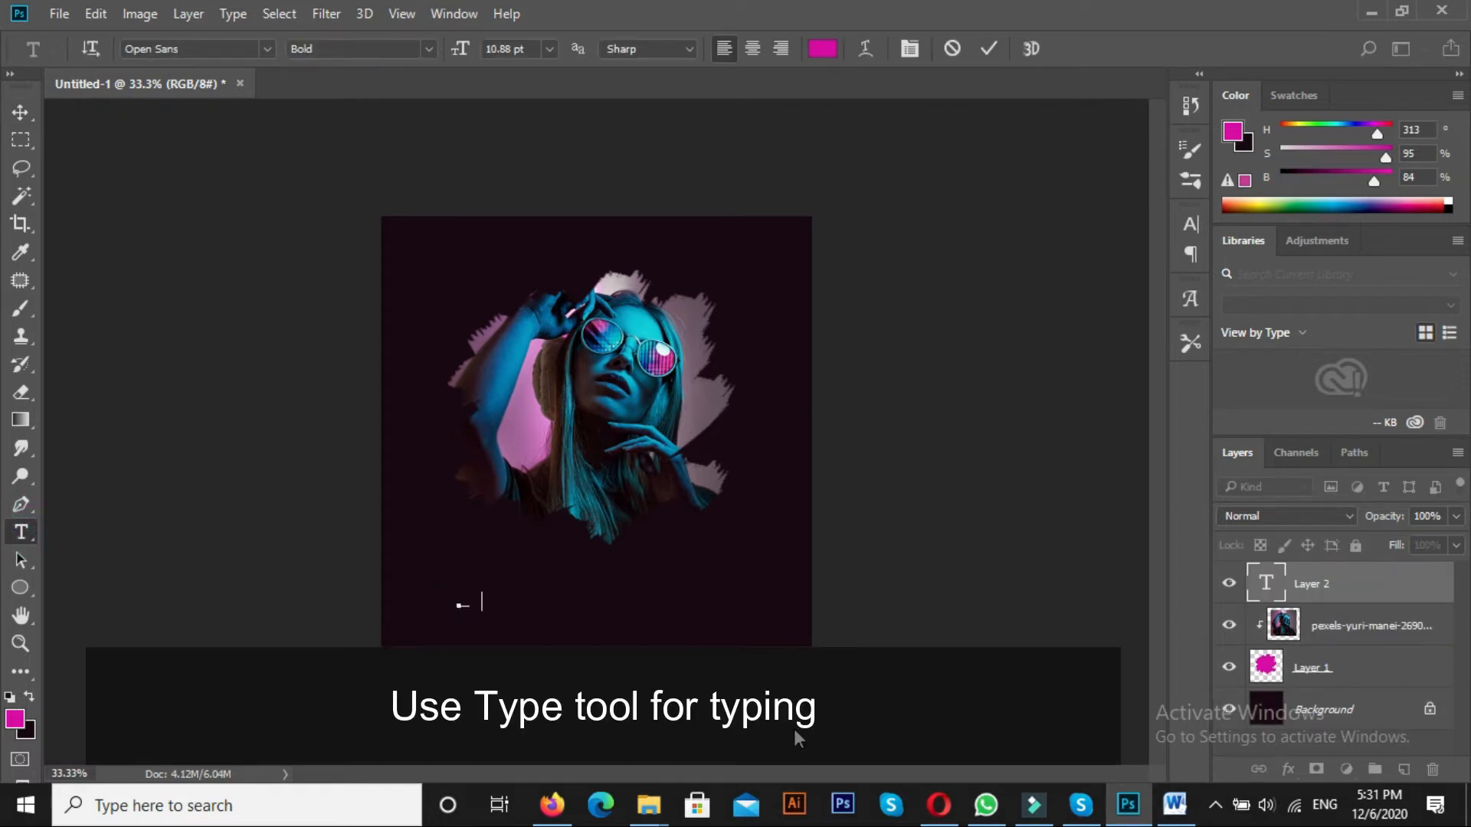
{"action": "type", "text": "ROCKSTAR"}
{"action": "key", "text": "ctrl+a"}
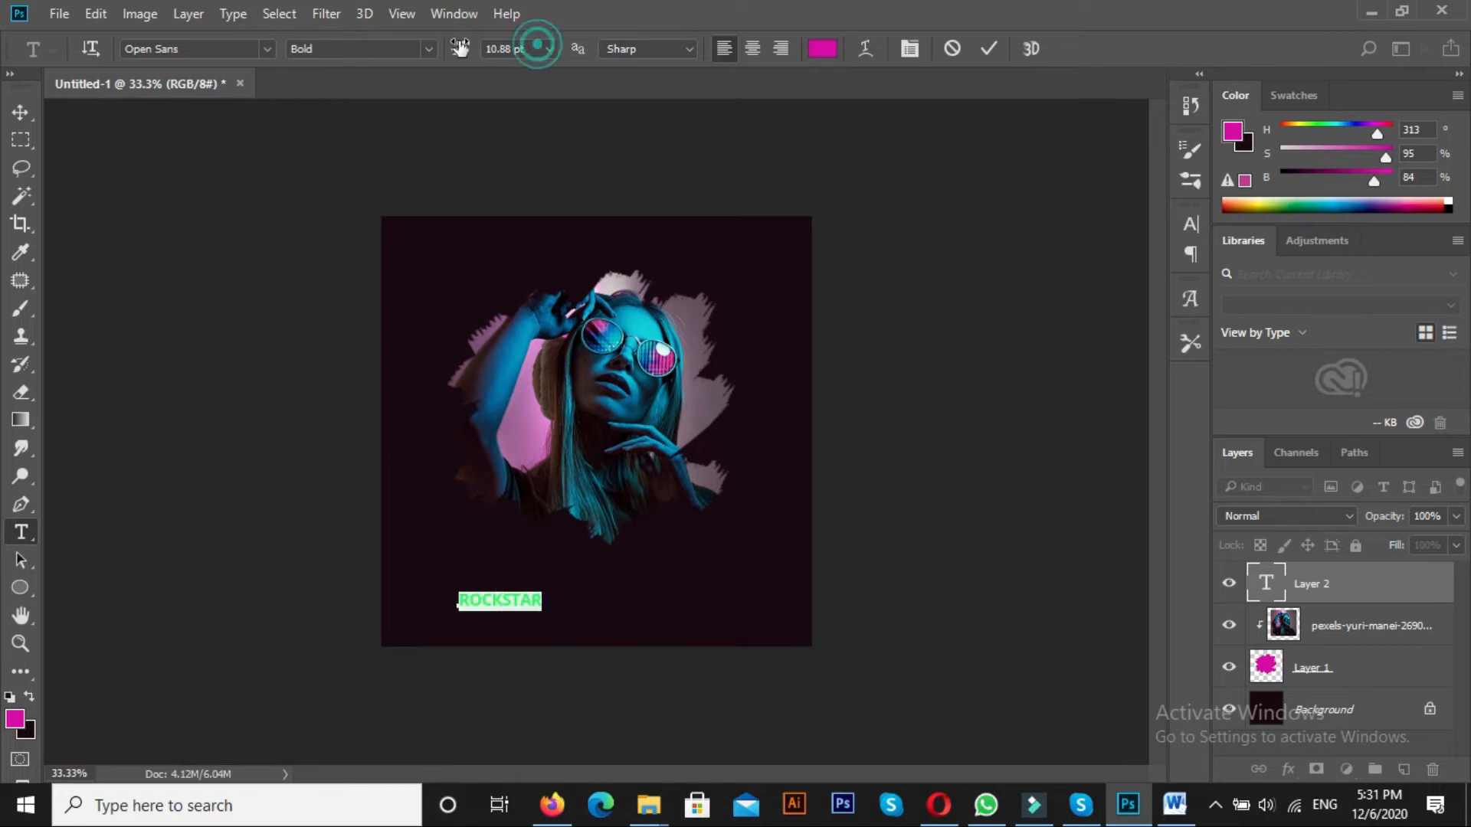
{"action": "key", "text": "Up"}
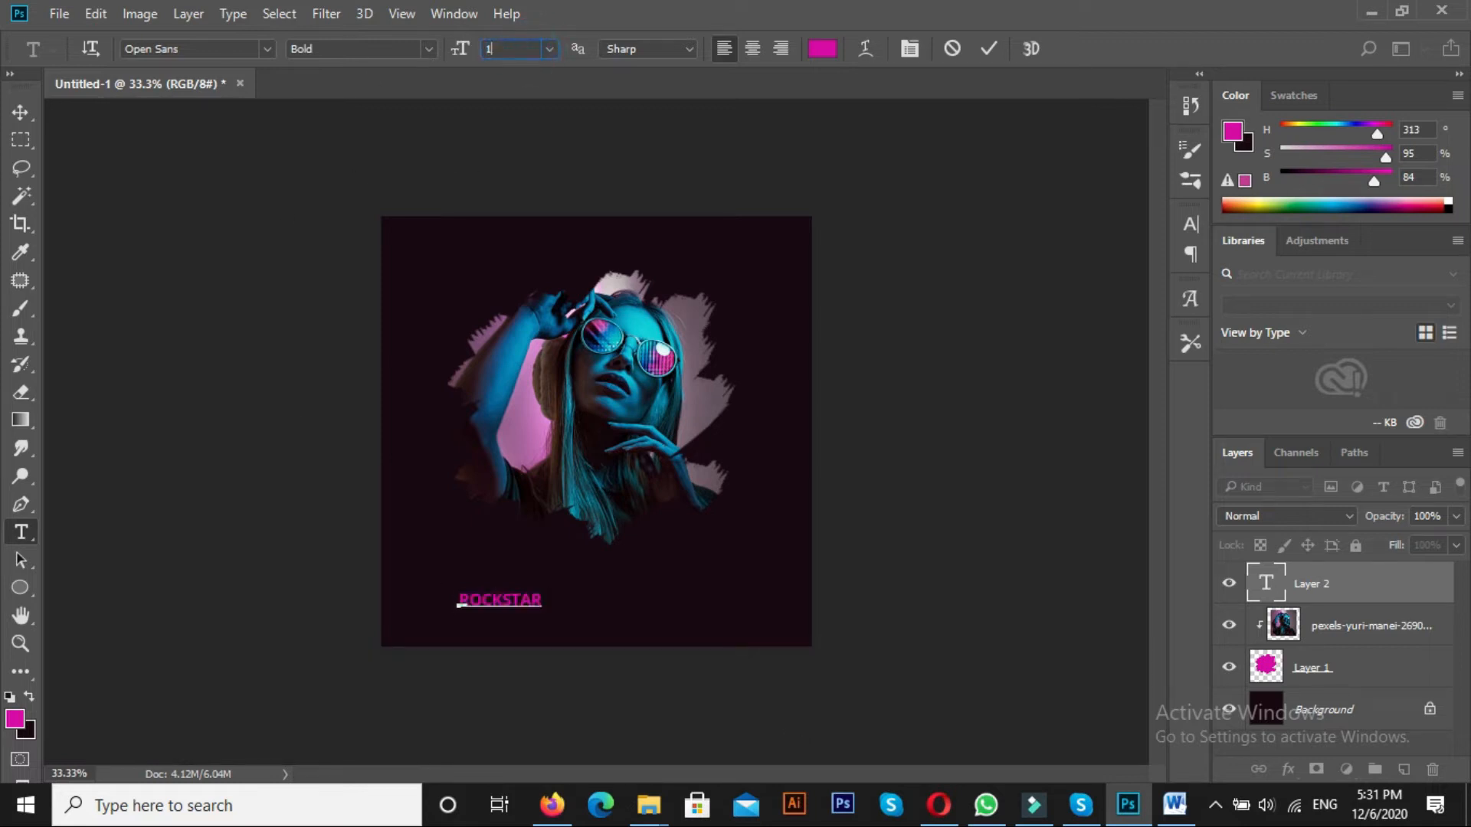
{"action": "type", "text": "25"}
{"action": "key", "text": "Return"}
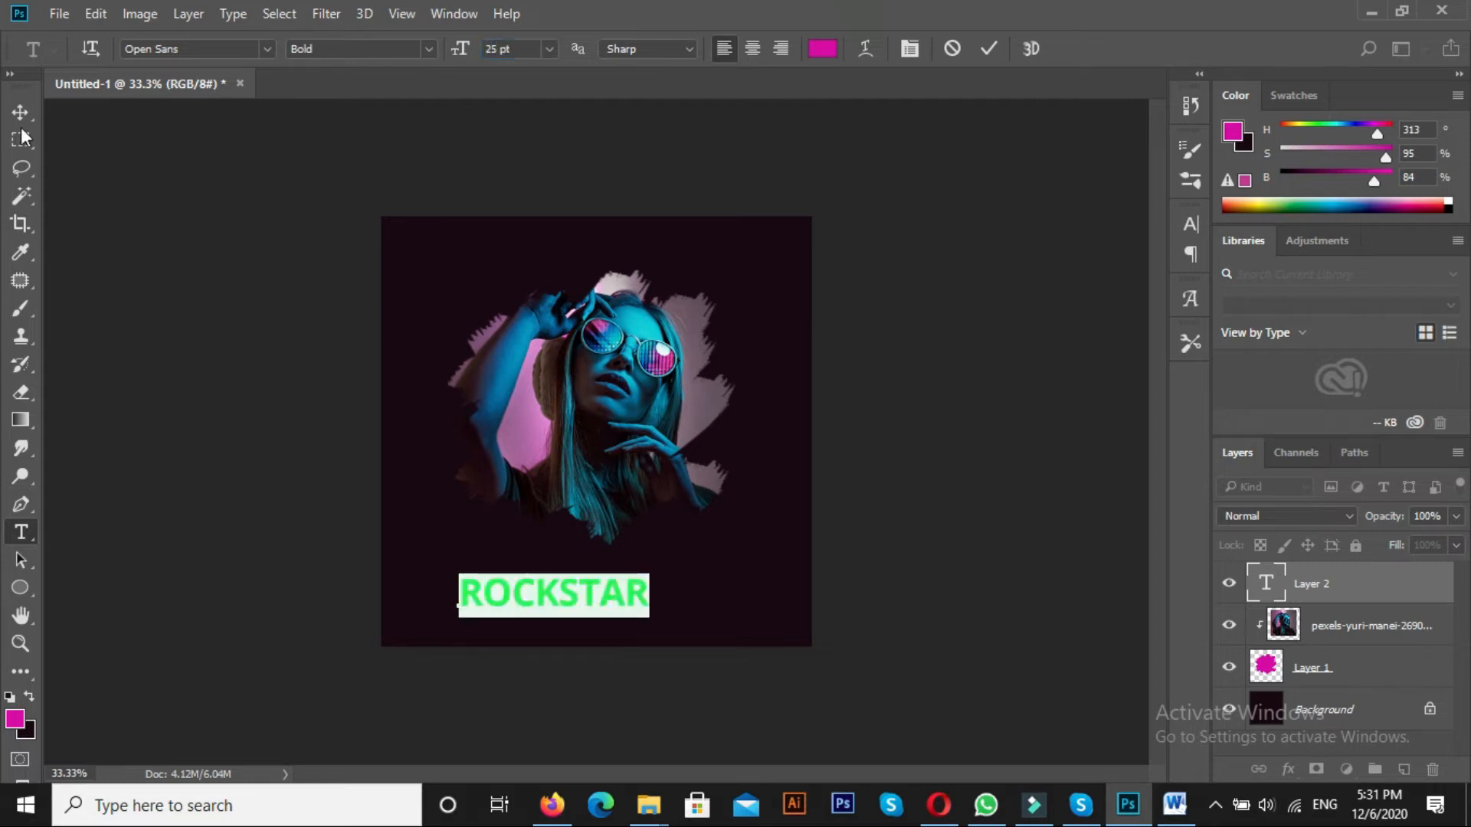
Enlarge the ROCKSTAR text just beneath the portrait and align it to the background's left edge
{"action": "left_click", "coordinate": [23, 115]}
{"action": "key", "text": "ctrl+t"}
{"action": "left_click_drag", "start_coordinate": [651, 574], "coordinate": [710, 557]}
{"action": "key", "text": "Return"}
{"action": "left_click_drag", "start_coordinate": [596, 599], "coordinate": [642, 581]}
{"action": "left_click", "coordinate": [1338, 693], "text": "ctrl"}
{"action": "left_click", "coordinate": [512, 49]}
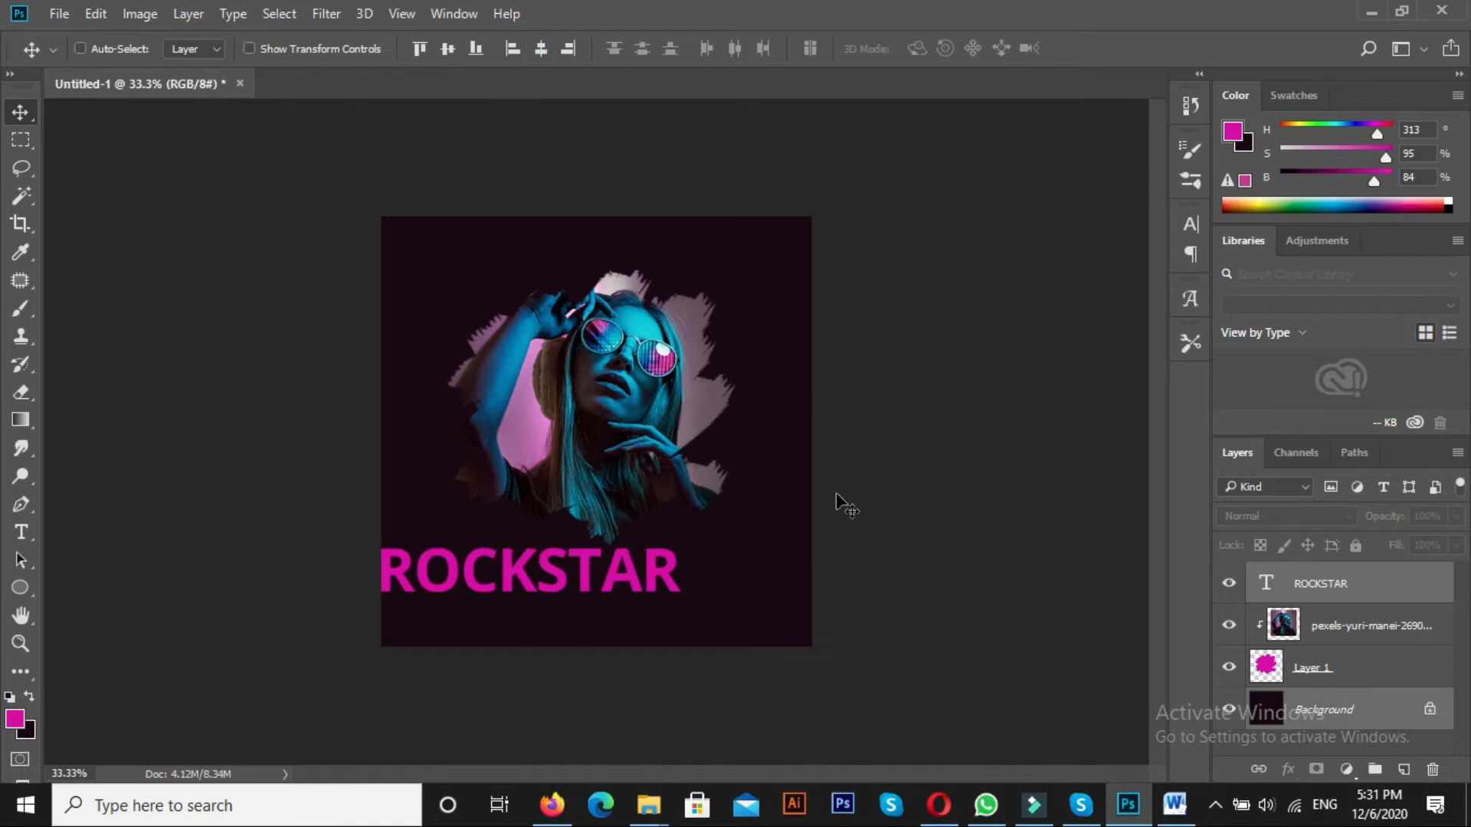
Center the ROCKSTAR text horizontally on the background and shift it slightly down
{"action": "left_click", "coordinate": [541, 49]}
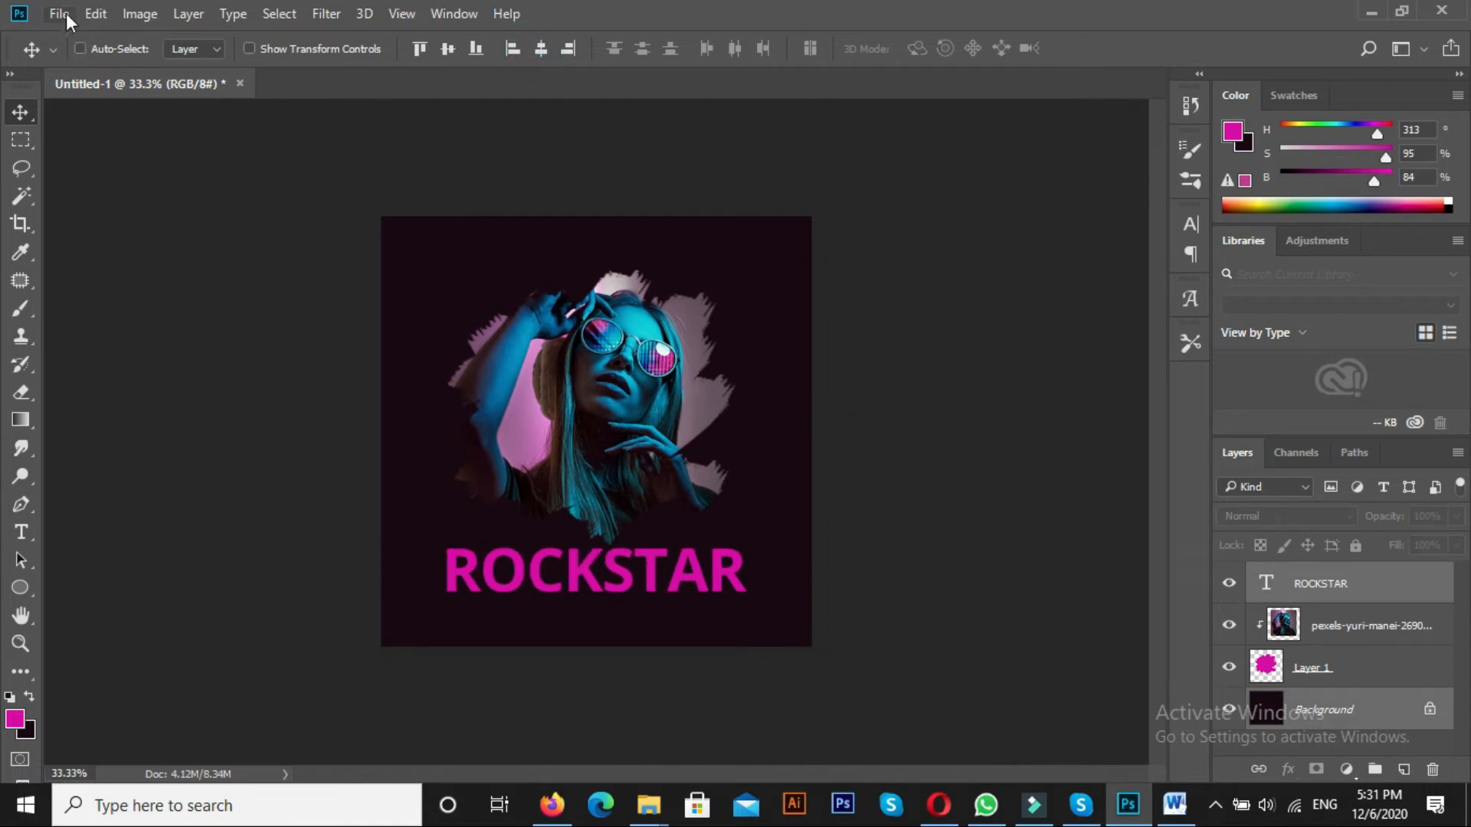
{"action": "right_click", "coordinate": [587, 576]}
{"action": "left_click", "coordinate": [605, 597]}
{"action": "left_click_drag", "start_coordinate": [602, 589], "coordinate": [602, 598]}
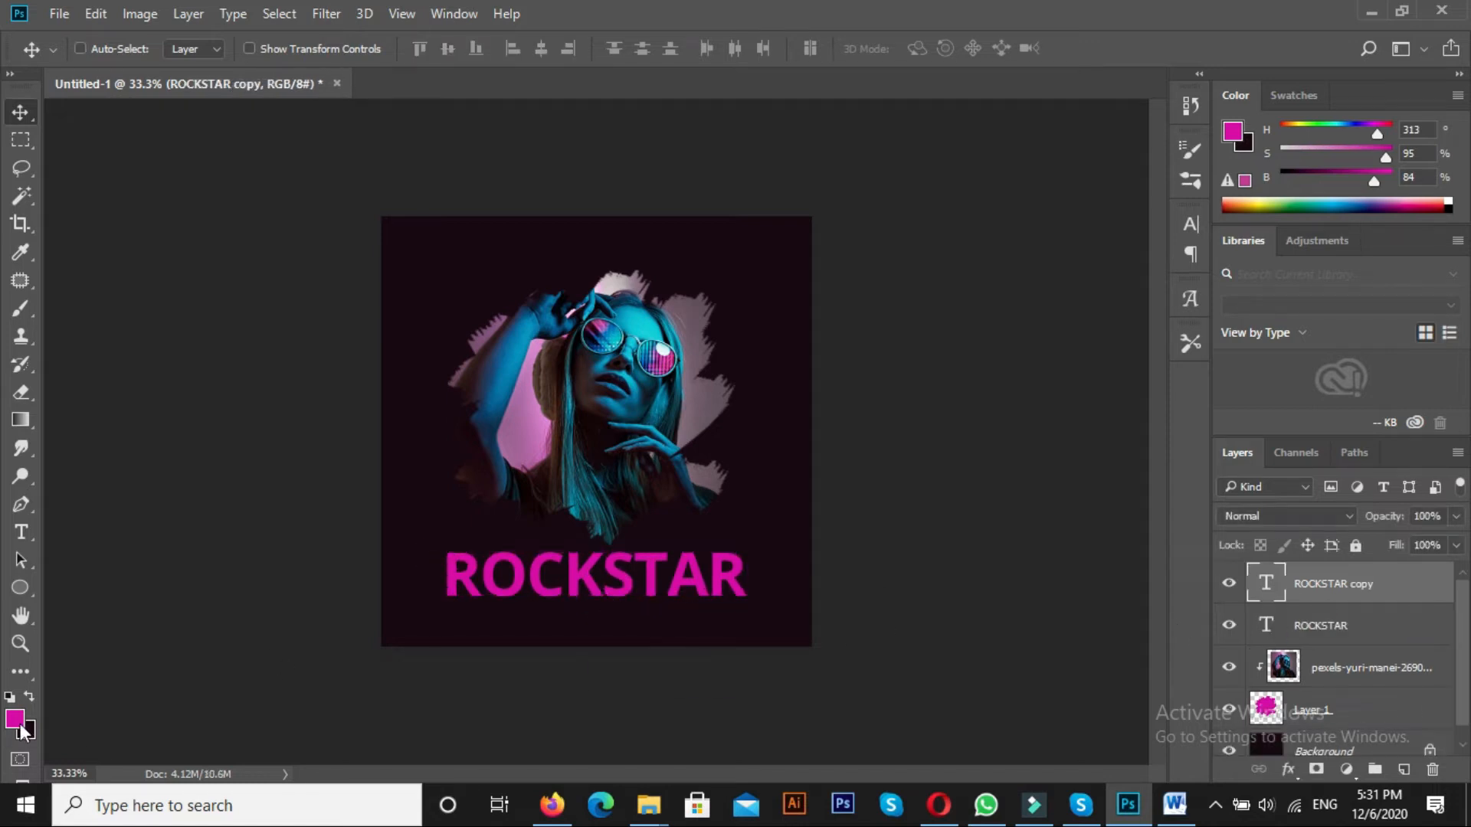
Make a white (ffffff), rasterized copy of the ROCKSTAR text layer
{"action": "left_click", "coordinate": [15, 719]}
{"action": "type", "text": "ffffff"}
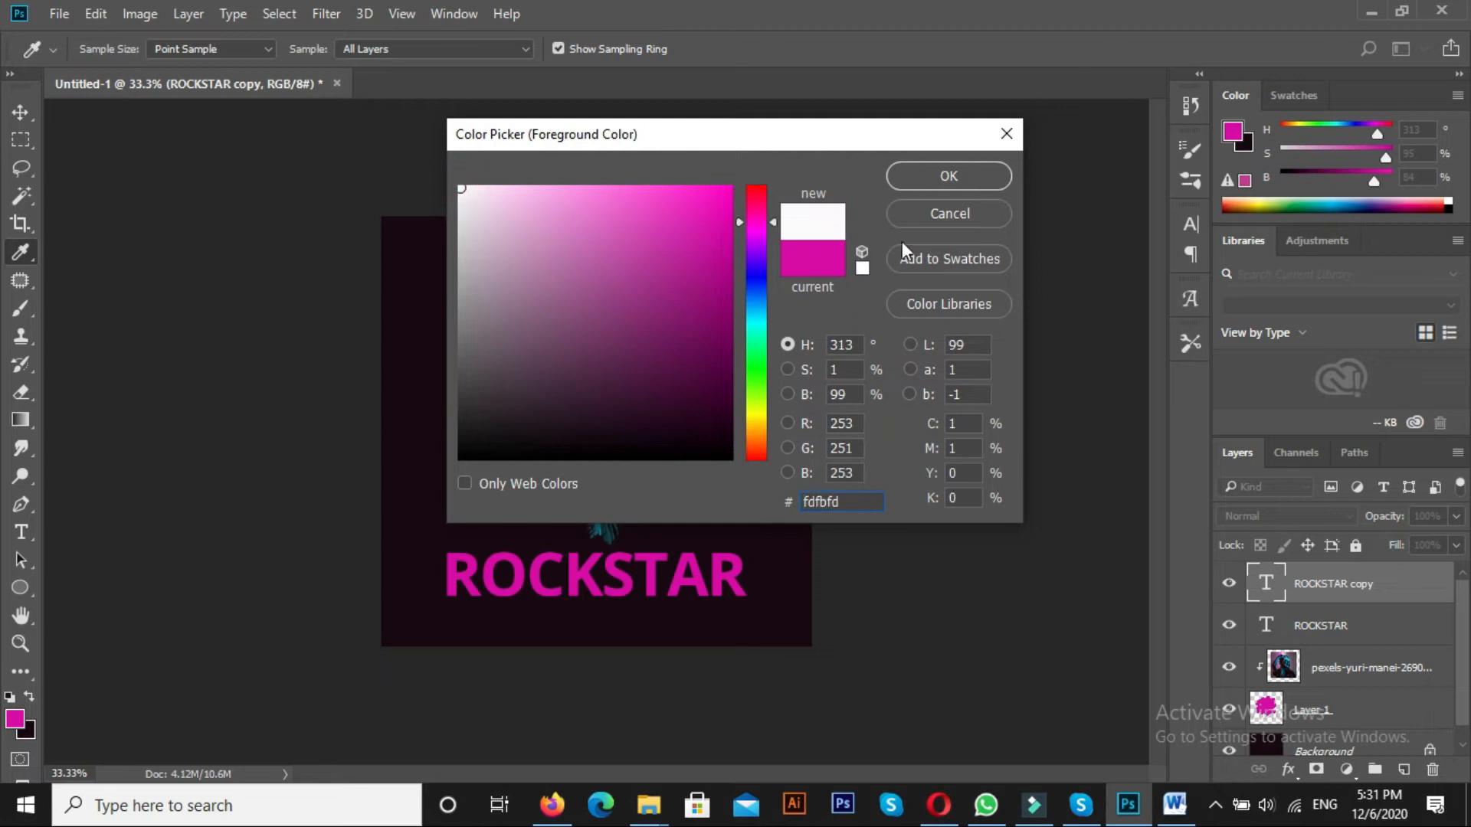
{"action": "key", "text": "Return"}
{"action": "key", "text": "alt+BackSpace"}
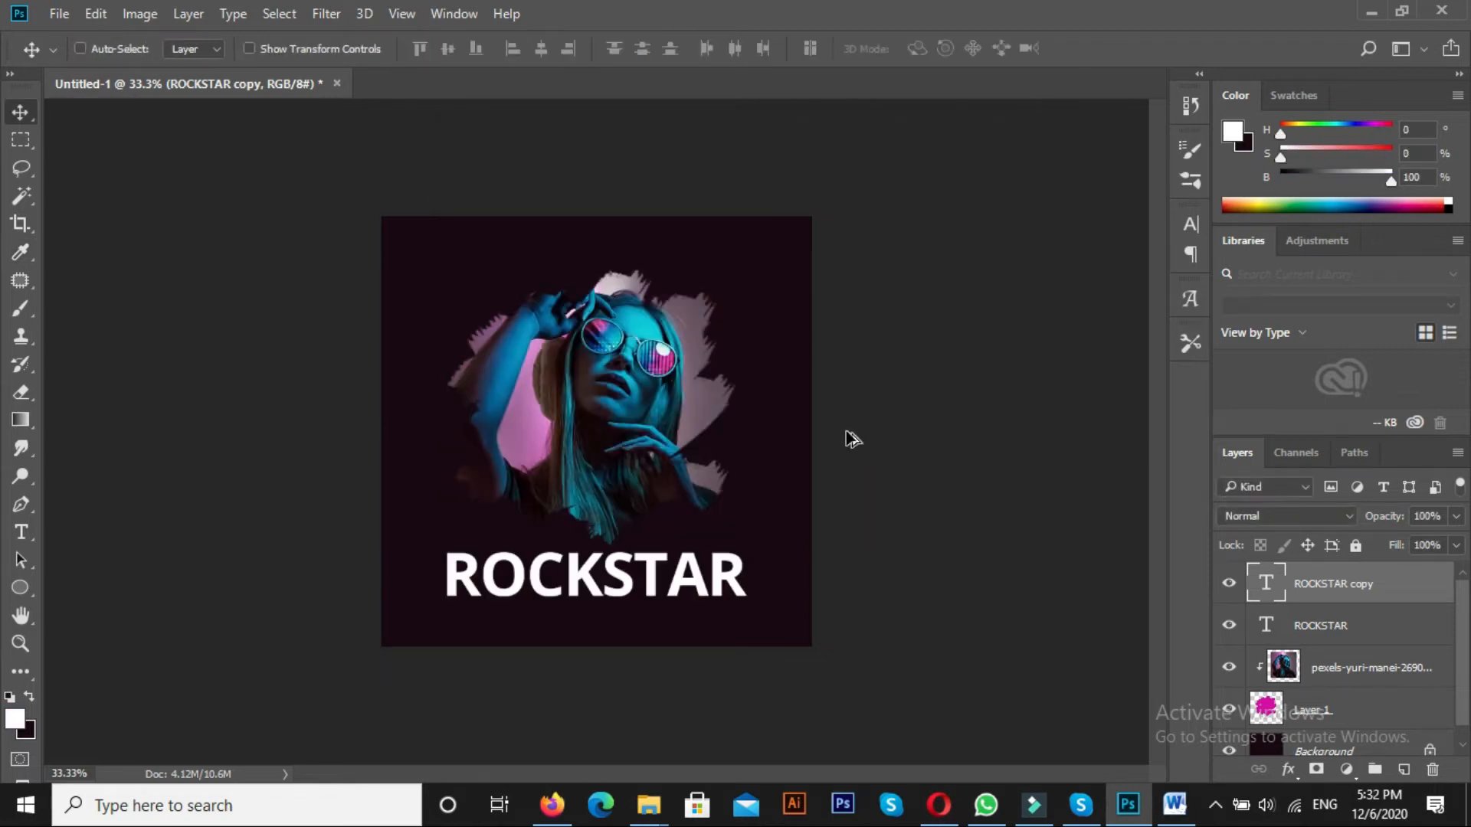
{"action": "right_click", "coordinate": [826, 423]}
{"action": "left_click", "coordinate": [926, 428]}
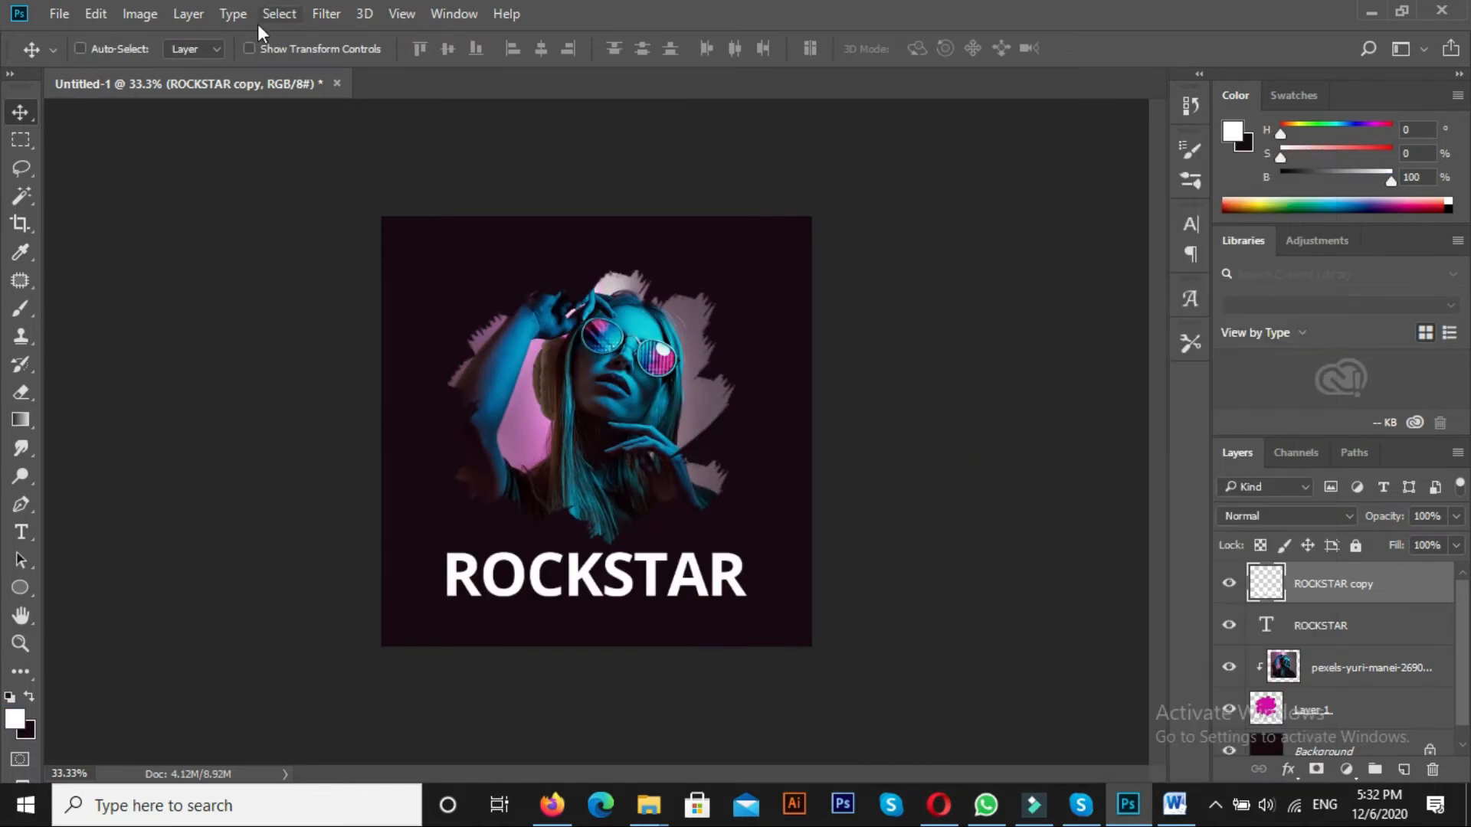
Apply a Gaussian Blur of about 8.2 pixels to the white ROCKSTAR copy and move the original text layer above it
{"action": "left_click", "coordinate": [326, 14]}
{"action": "mouse_move", "coordinate": [352, 246]}
{"action": "left_click", "coordinate": [674, 335]}
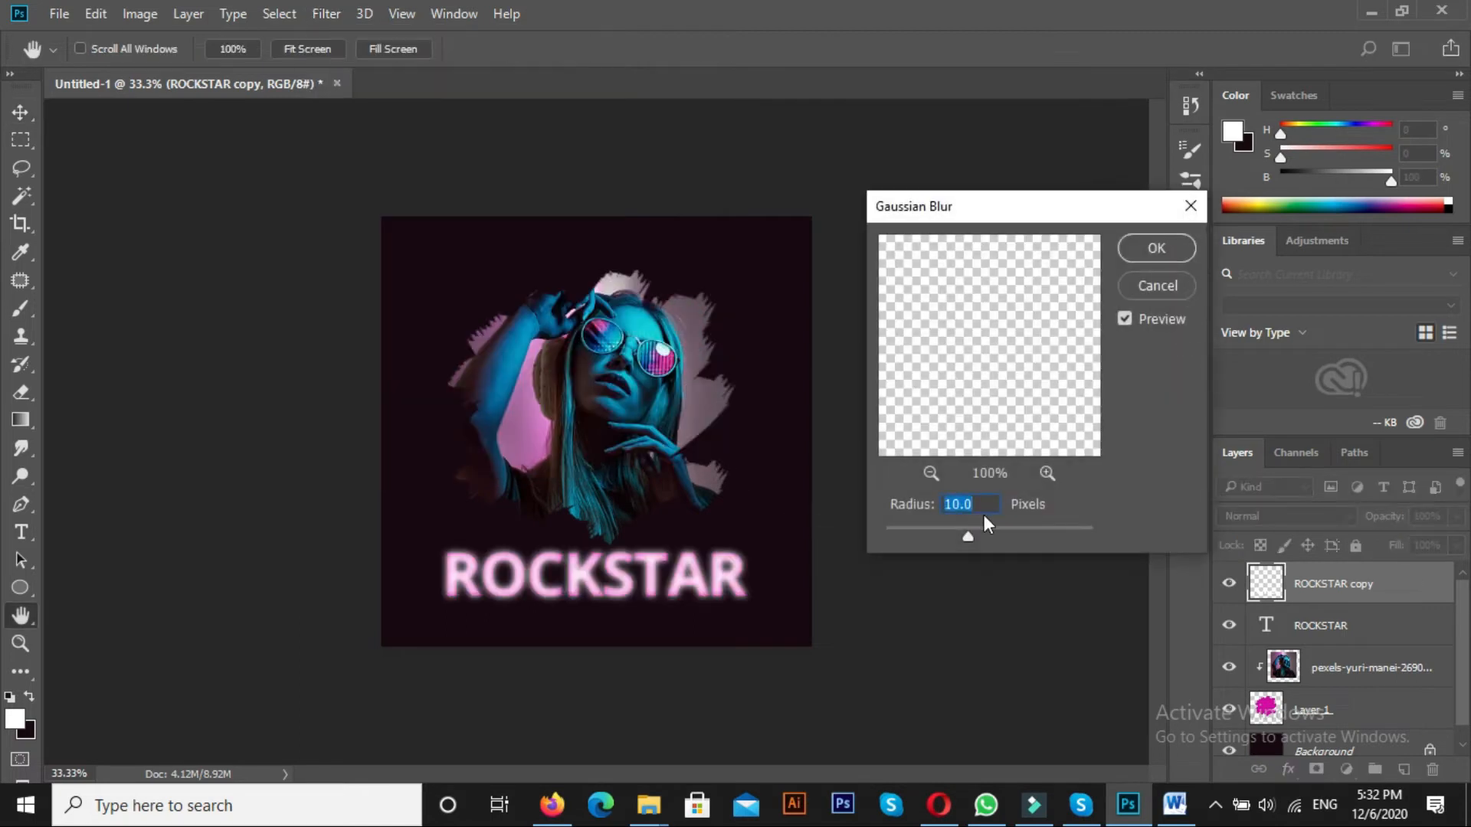
{"action": "left_click_drag", "start_coordinate": [957, 531], "coordinate": [981, 550]}
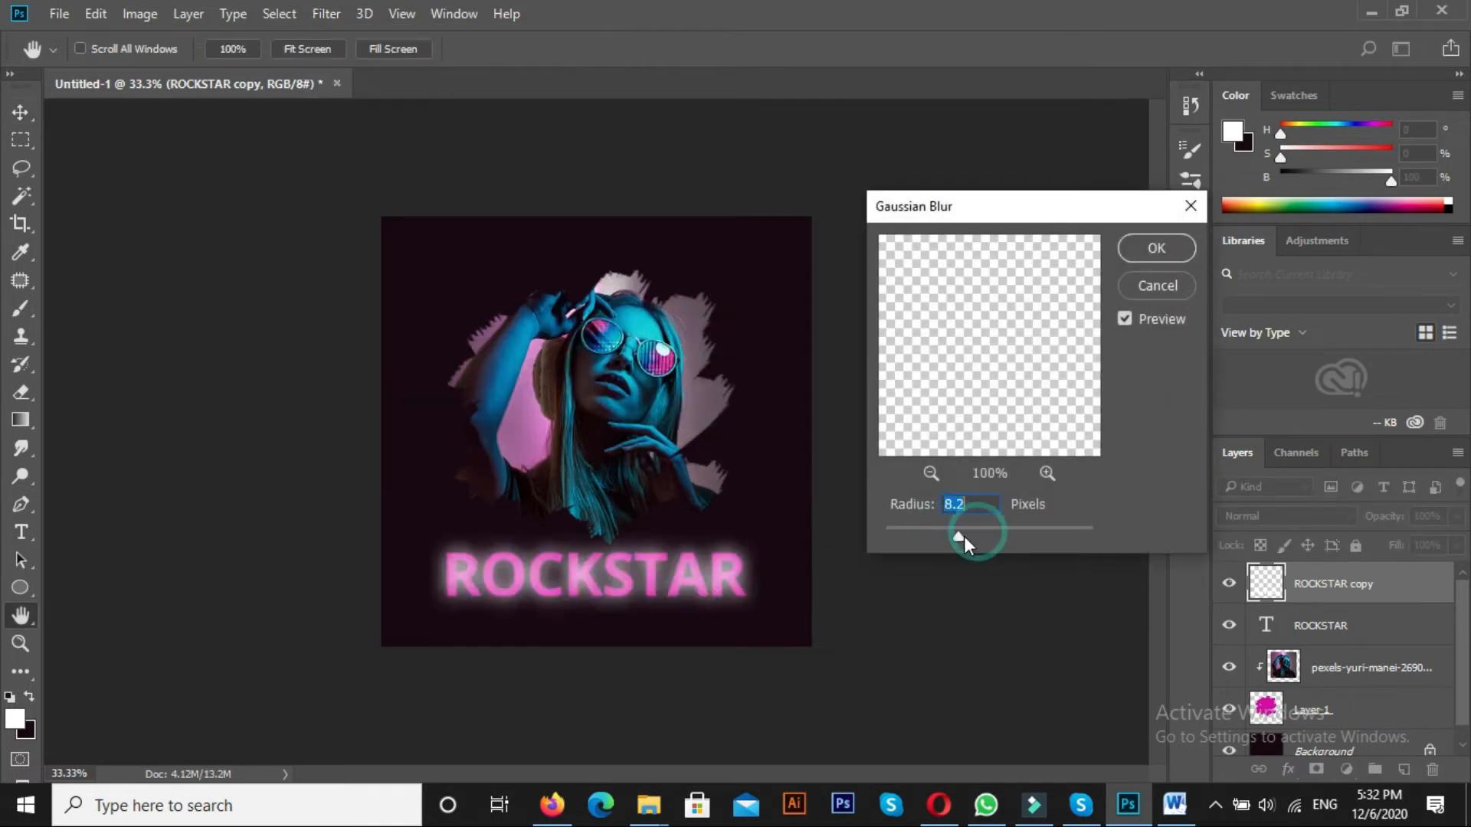
{"action": "left_click", "coordinate": [1155, 248]}
{"action": "left_click_drag", "start_coordinate": [1353, 626], "coordinate": [1335, 559]}
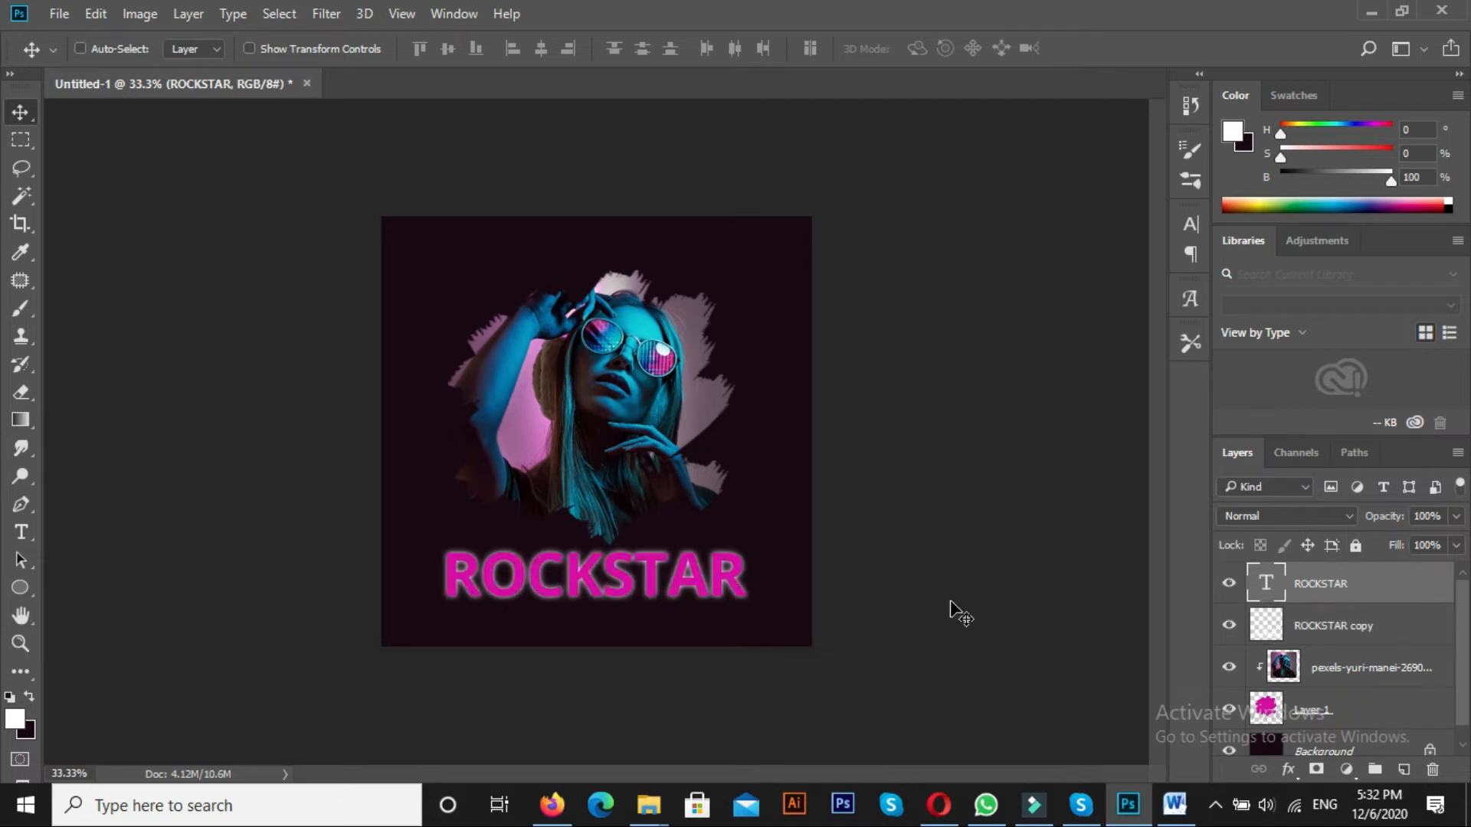
Add a 2 px inside stroke in near-white (f5fafb) to the original ROCKSTAR text layer
{"action": "left_click", "coordinate": [1289, 770]}
{"action": "left_click", "coordinate": [1266, 562]}
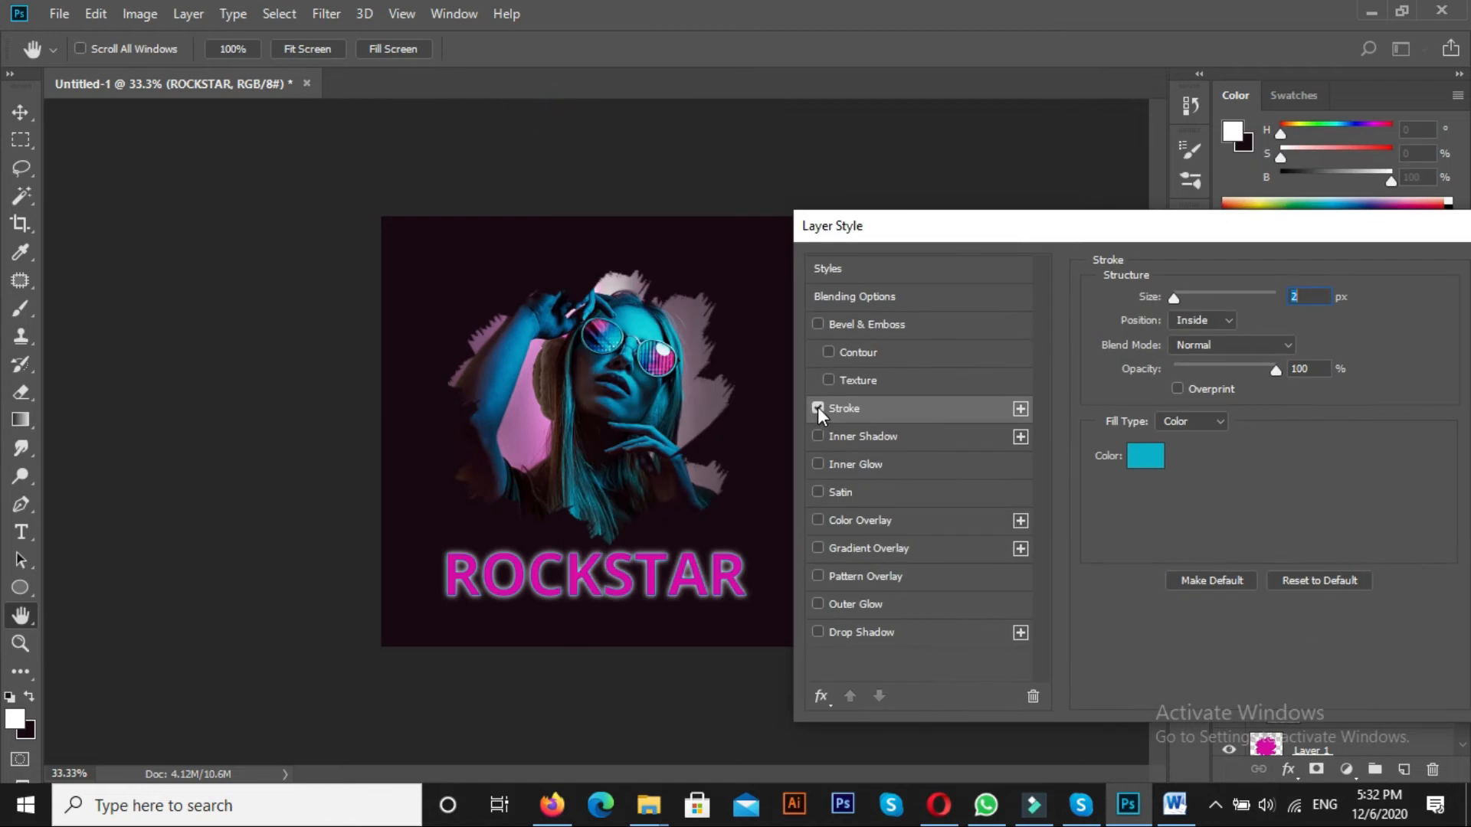
{"action": "left_click", "coordinate": [1147, 455]}
{"action": "left_click", "coordinate": [465, 191]}
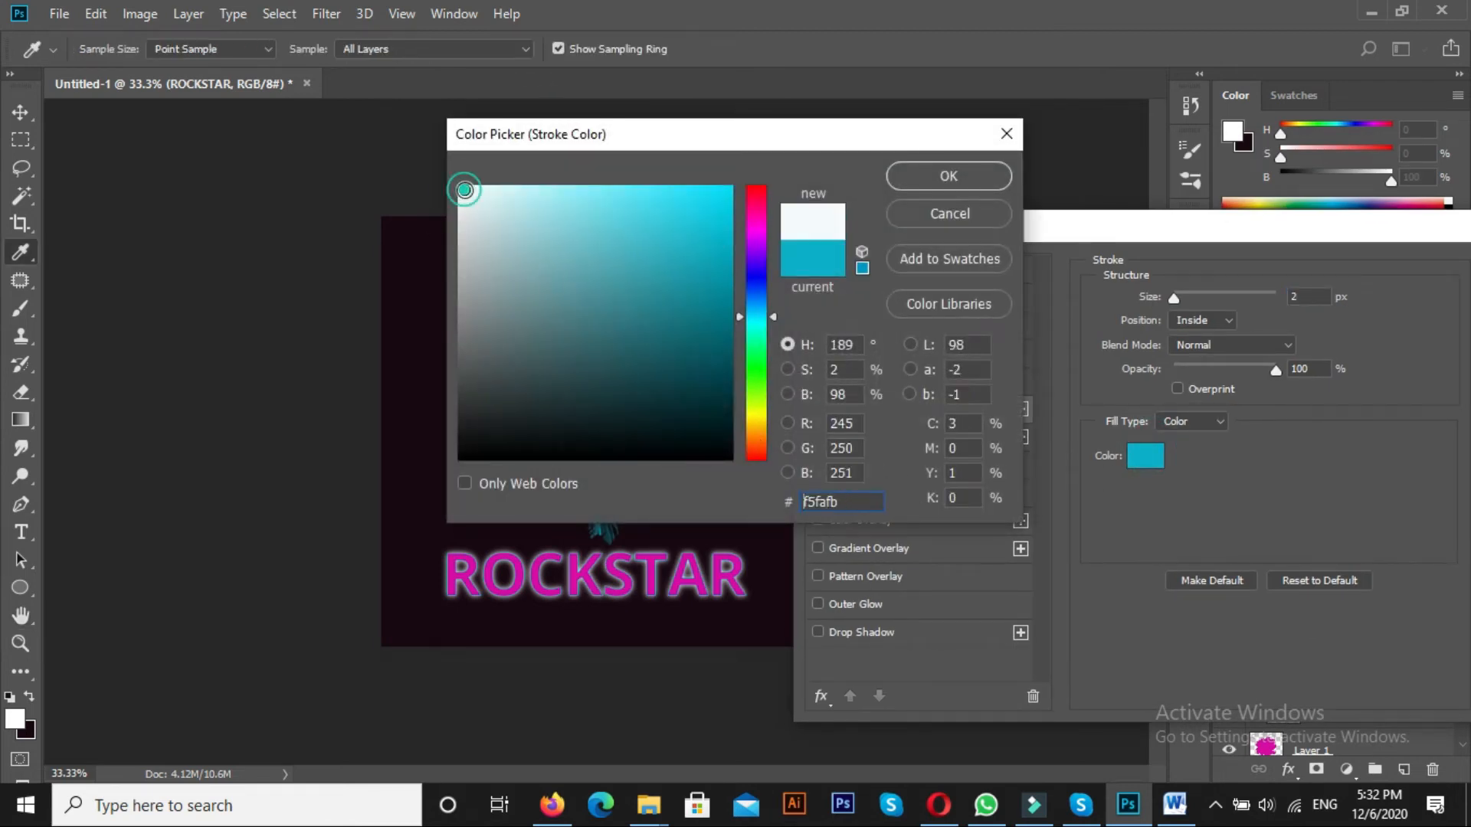
{"action": "left_click", "coordinate": [933, 187]}
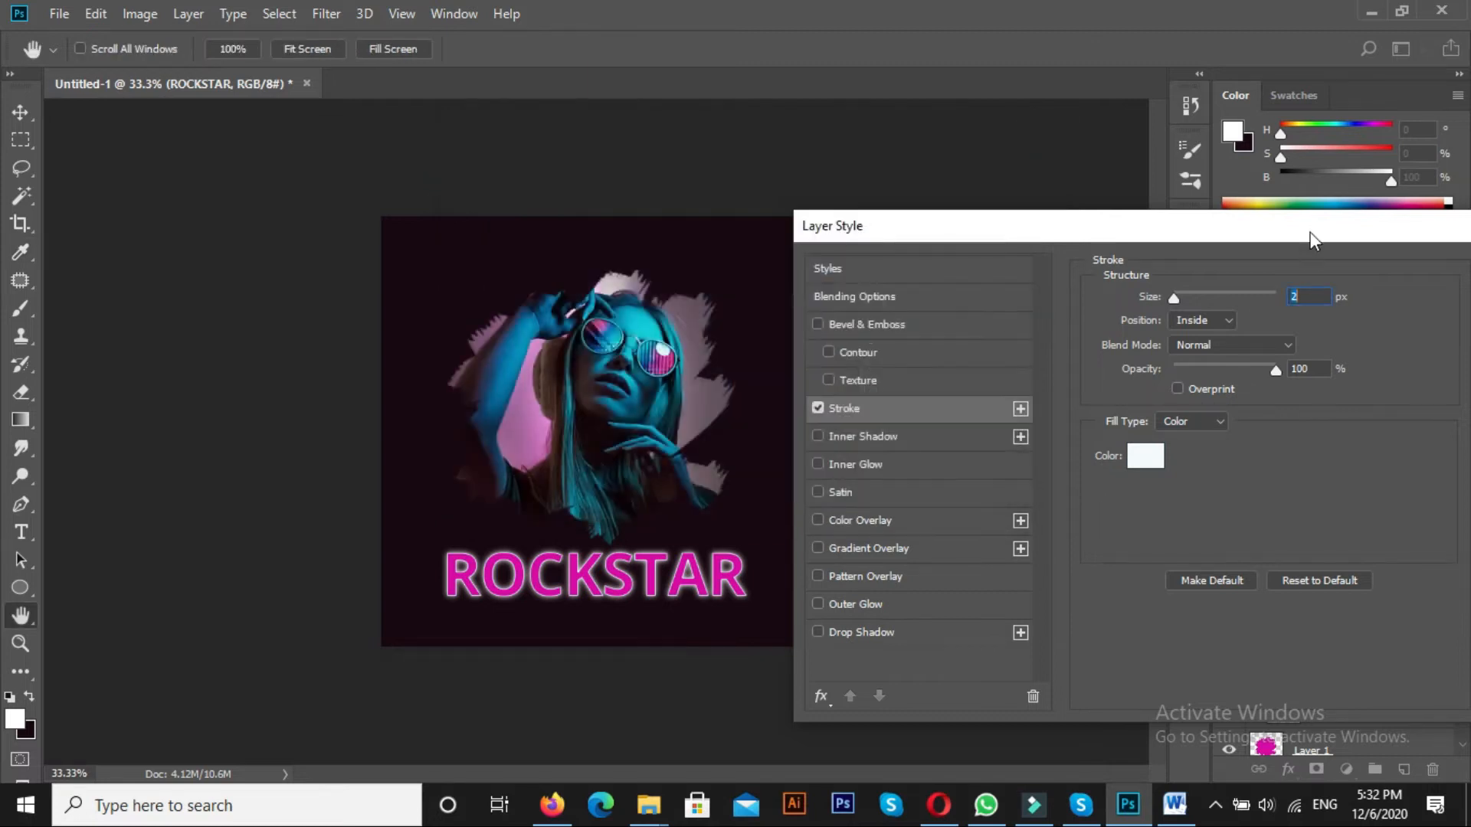
{"action": "left_click_drag", "start_coordinate": [1310, 233], "coordinate": [923, 238]}
{"action": "left_click", "coordinate": [1141, 276]}
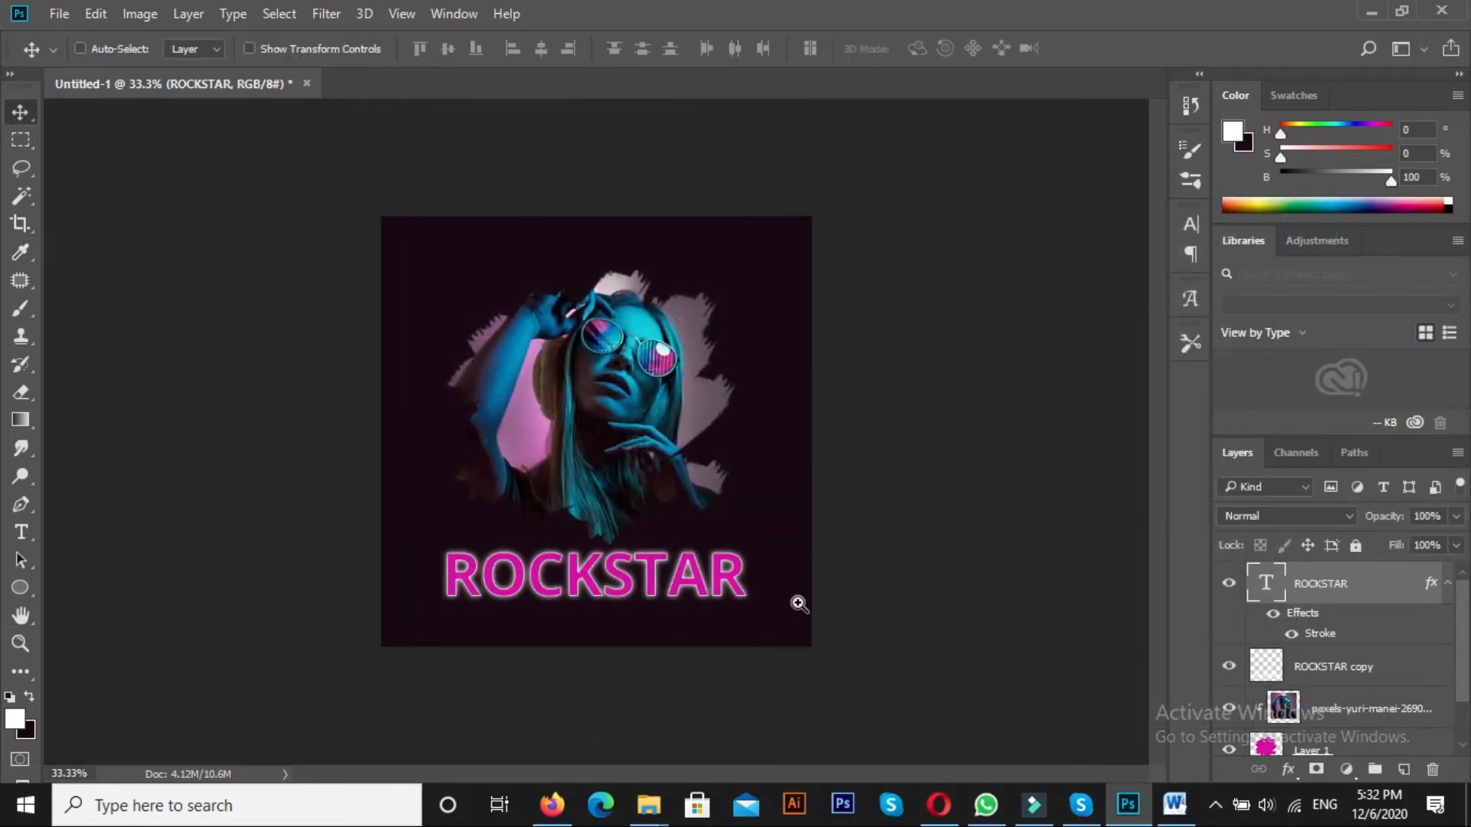
Place the concert crowd photo pexels-vishnu-r-nair-1105666 as a linked image and enlarge it to cover the whole canvas
{"action": "left_click", "coordinate": [798, 604], "text": "ctrl"}
{"action": "left_click", "coordinate": [799, 604], "text": "ctrl+alt"}
{"action": "left_click", "coordinate": [59, 13]}
{"action": "left_click", "coordinate": [87, 433]}
{"action": "left_click", "coordinate": [391, 344]}
{"action": "left_click", "coordinate": [1019, 601]}
{"action": "left_click_drag", "start_coordinate": [814, 578], "coordinate": [931, 661]}
{"action": "key", "text": "Return"}
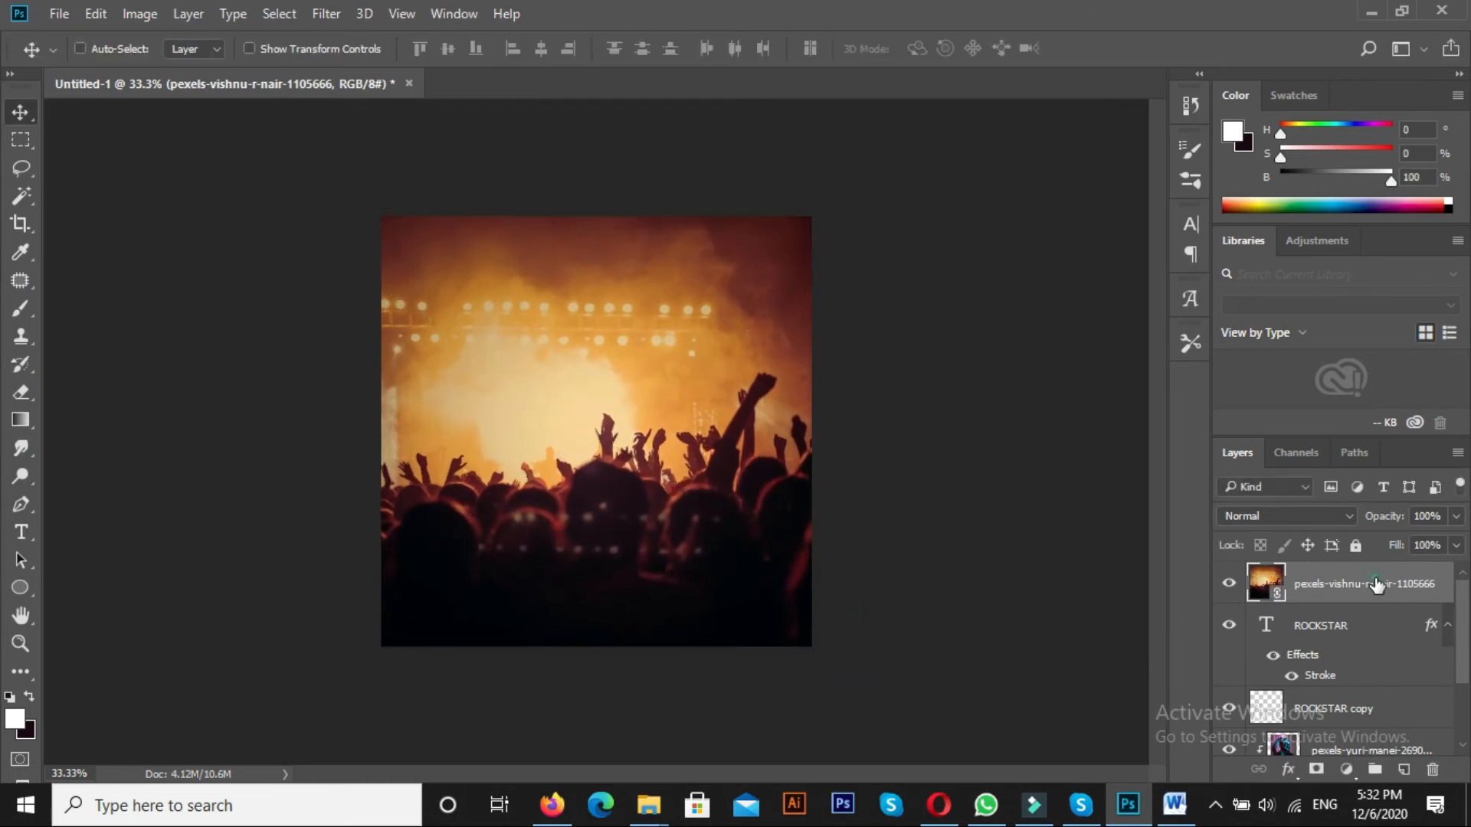
Move the concert crowd layer directly above the background, beneath the brush shape, and set its opacity to 12%
{"action": "left_click_drag", "start_coordinate": [1371, 586], "coordinate": [1364, 689]}
{"action": "left_click_drag", "start_coordinate": [1339, 621], "coordinate": [1368, 720]}
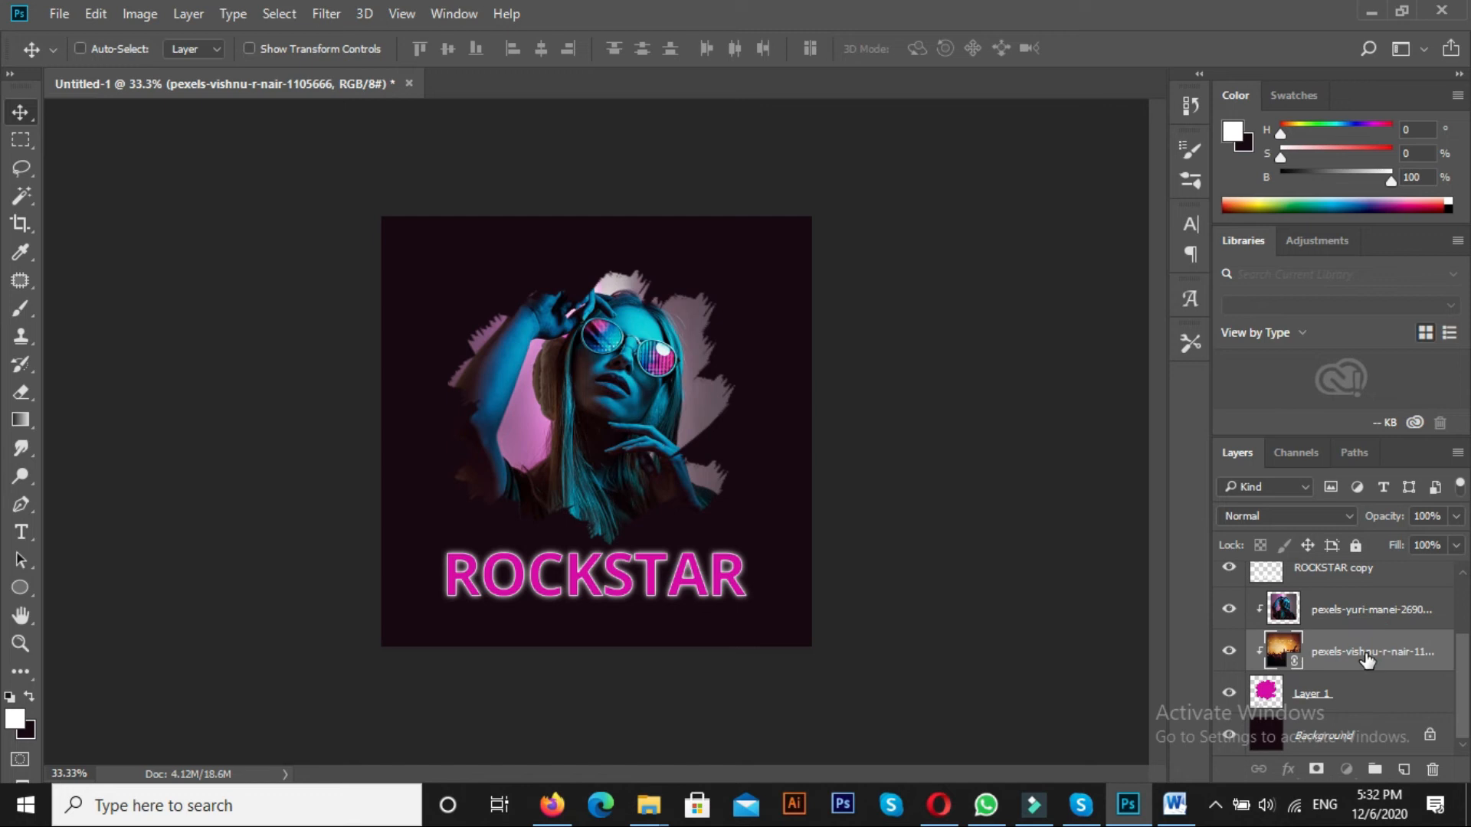
{"action": "key", "text": "ctrl+bracketleft"}
{"action": "key", "text": "2"}
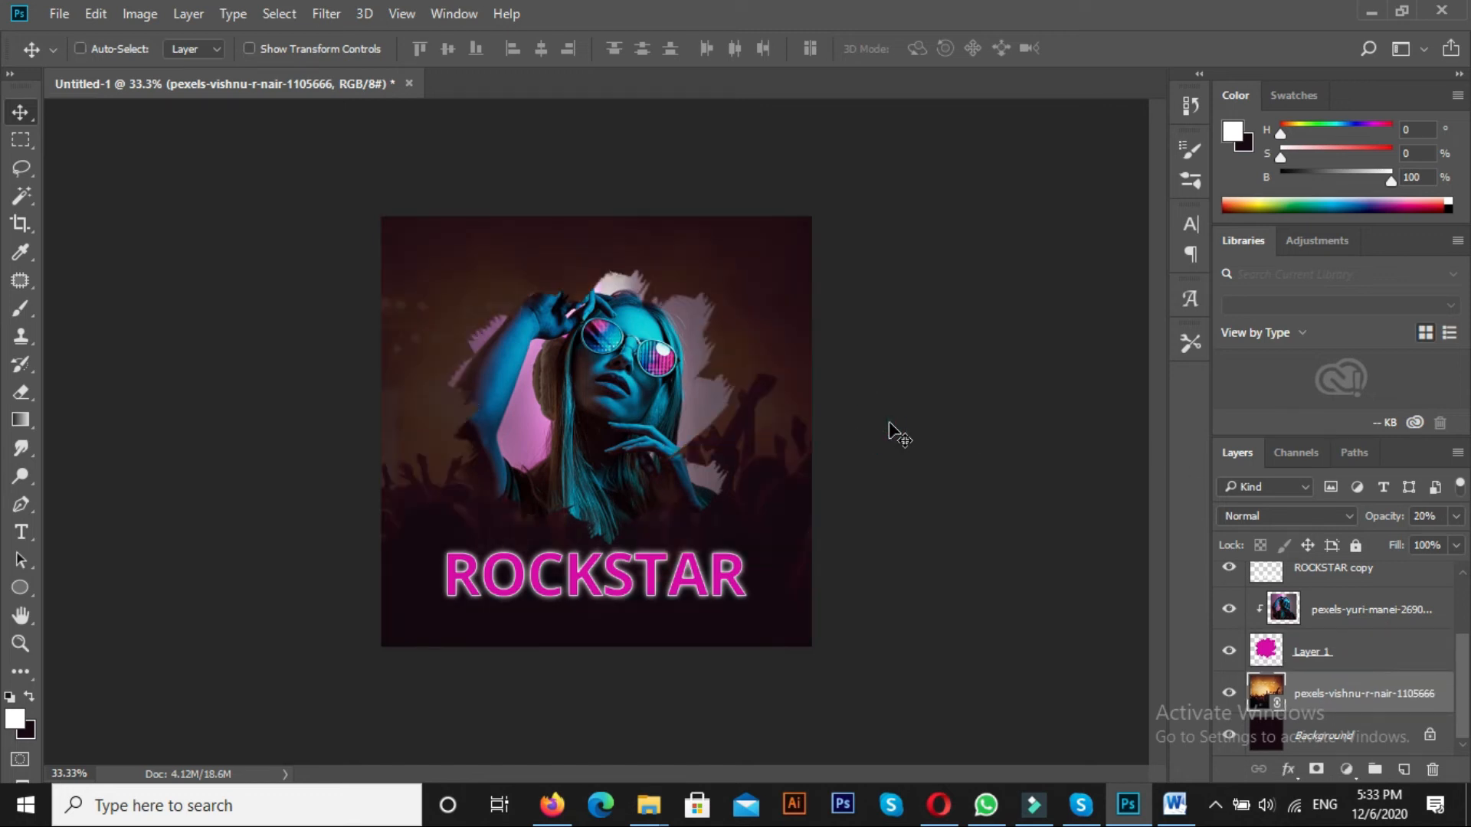
{"action": "left_click", "coordinate": [758, 539], "text": "ctrl"}
{"action": "type", "text": "1"}
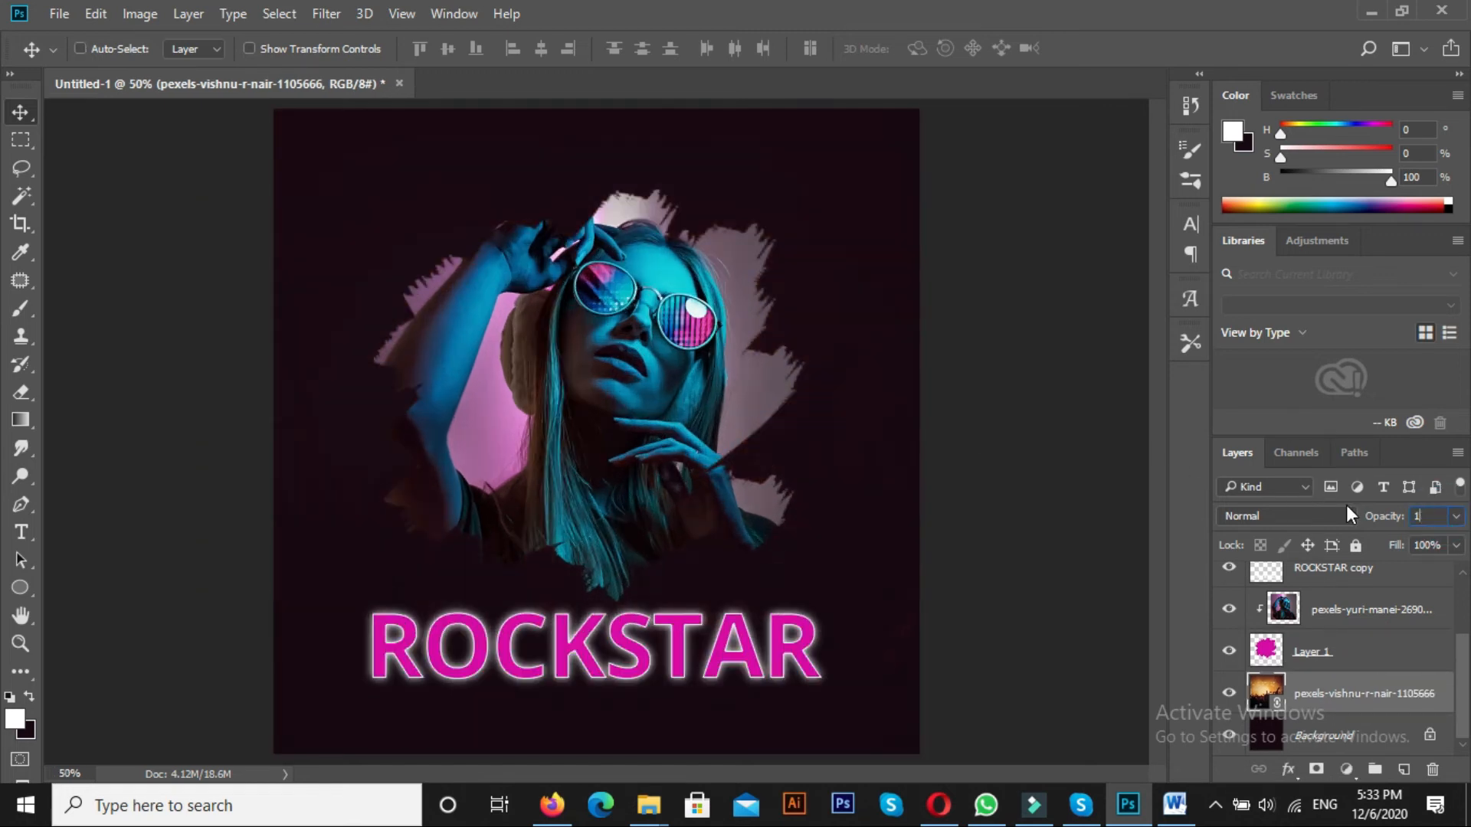
{"action": "type", "text": "2"}
{"action": "key", "text": "Return"}
{"action": "key", "text": "ctrl+minus"}
Add a drop shadow with a size of 35 px to the magenta brush shape layer
{"action": "left_click", "coordinate": [1333, 610]}
{"action": "left_click", "coordinate": [1313, 650]}
{"action": "left_click", "coordinate": [1285, 772]}
{"action": "left_click", "coordinate": [1257, 749]}
{"action": "left_click_drag", "start_coordinate": [732, 243], "coordinate": [1083, 248]}
{"action": "left_click_drag", "start_coordinate": [1147, 450], "coordinate": [1157, 455]}
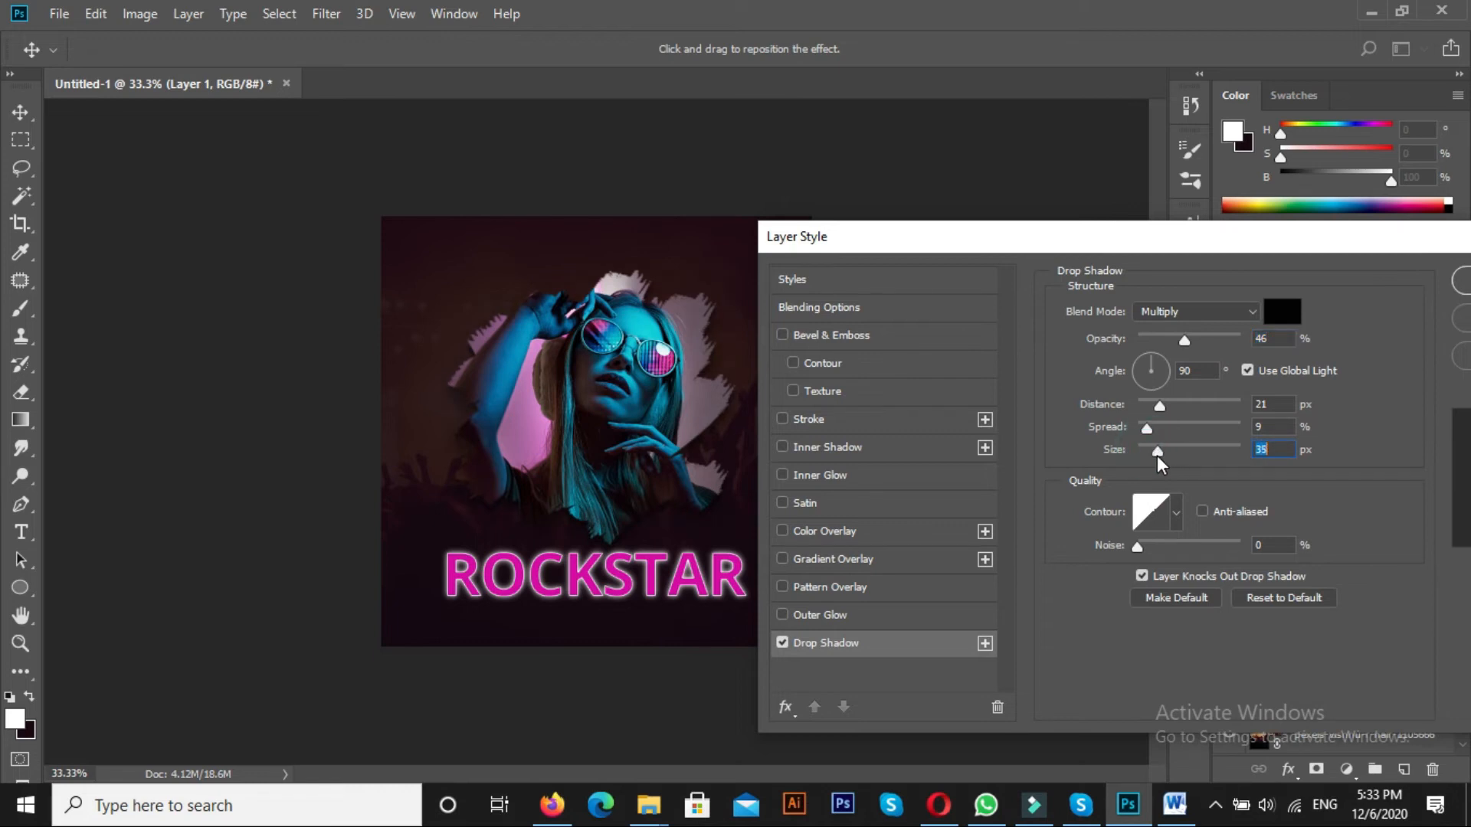
{"action": "left_click_drag", "start_coordinate": [1379, 237], "coordinate": [1228, 235]}
{"action": "left_click", "coordinate": [1344, 277]}
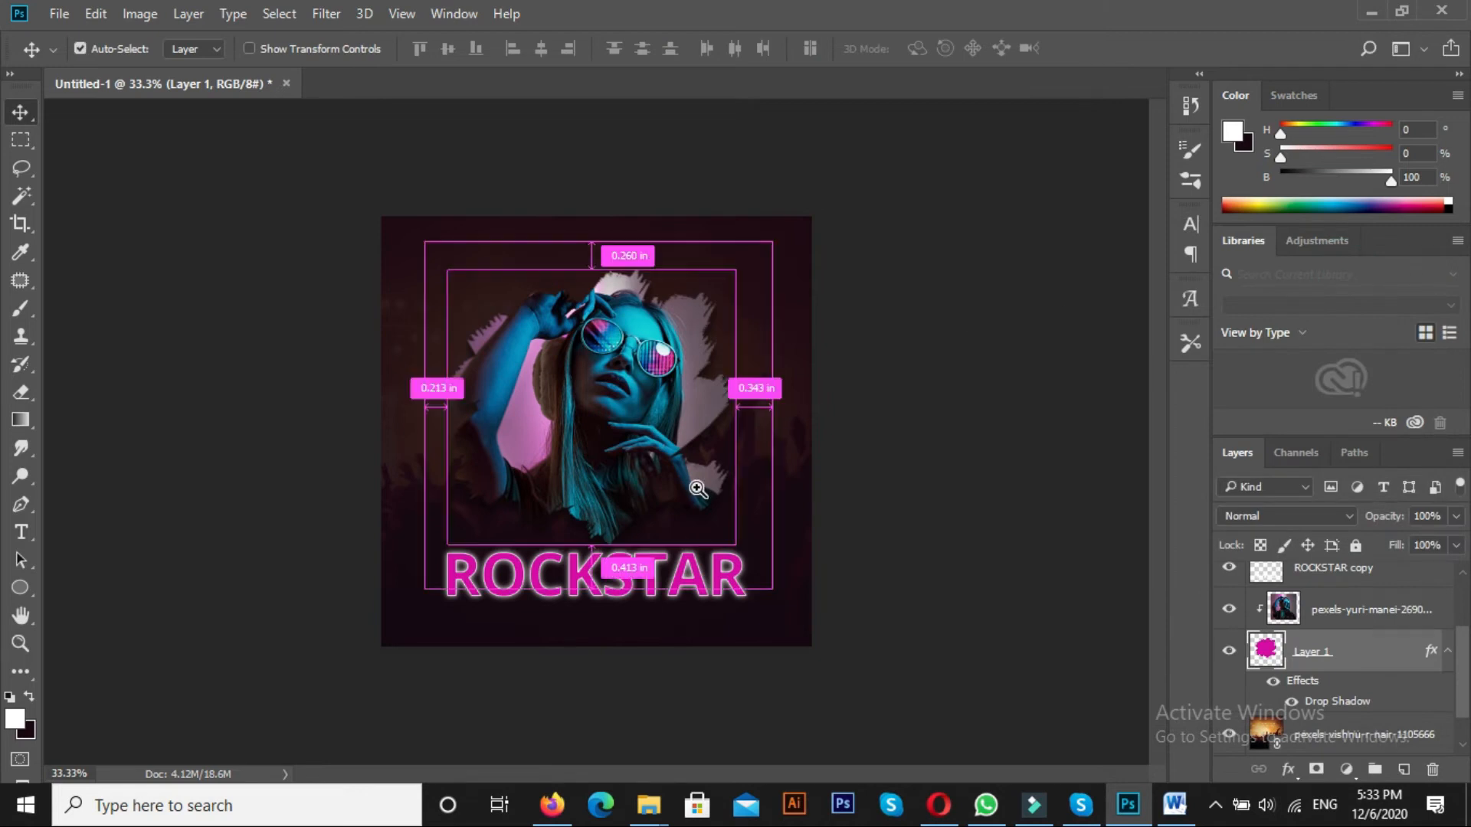
Place the grey cloudy texture image 61AYPKdq5KL._AC_SL1000_ as a linked image and enlarge it to cover the whole canvas
{"action": "left_click", "coordinate": [698, 494], "text": "ctrl"}
{"action": "left_click", "coordinate": [59, 14]}
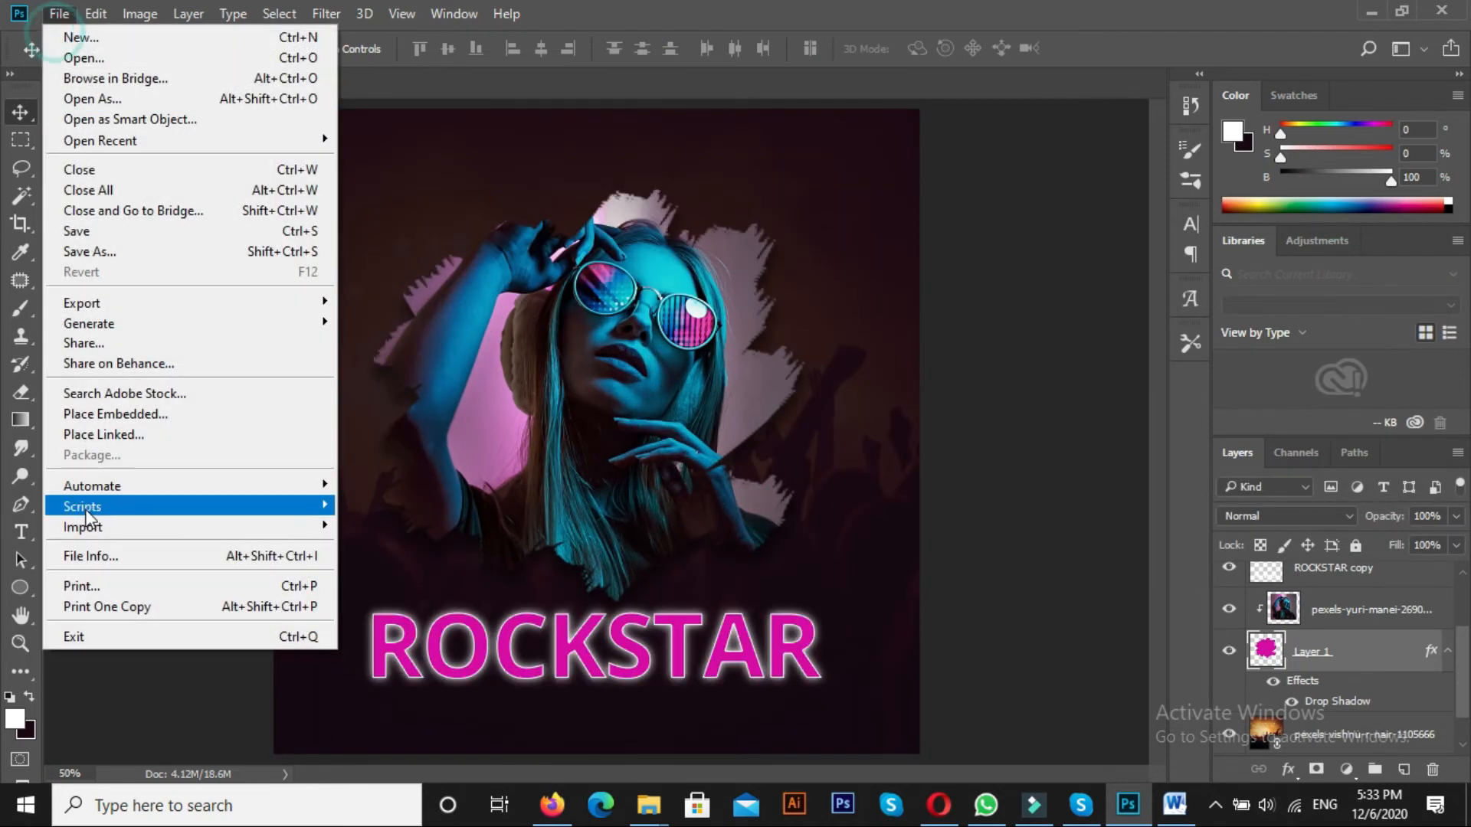
{"action": "left_click", "coordinate": [92, 433]}
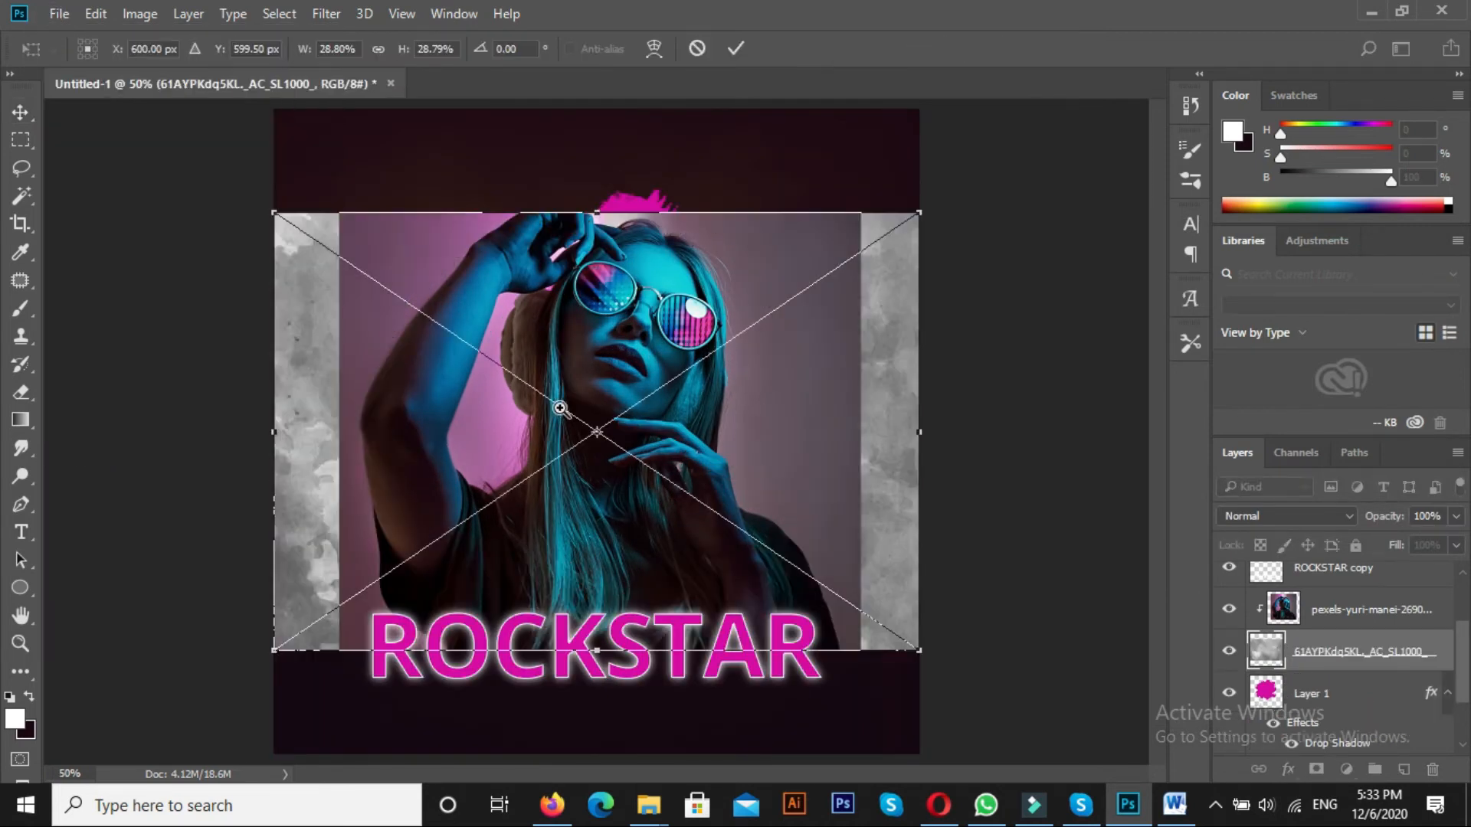
{"action": "key", "text": "ctrl+minus"}
{"action": "key", "text": "ctrl+minus"}
{"action": "left_click_drag", "start_coordinate": [758, 541], "coordinate": [848, 601]}
{"action": "key", "text": "Return"}
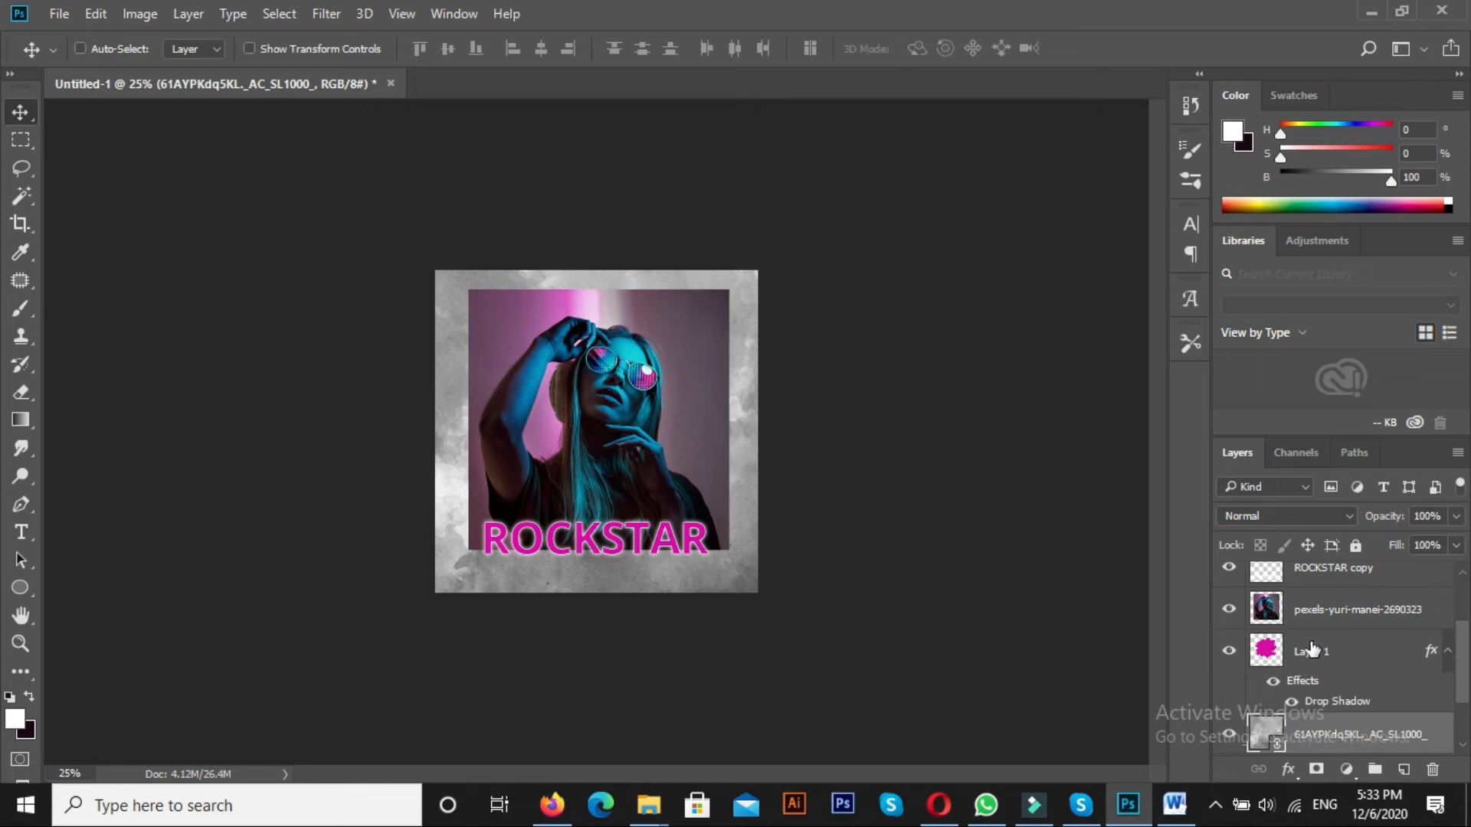
Try the grey texture layer above the blurred ROCKSTAR copy with the Linear Burn blend mode
{"action": "left_click_drag", "start_coordinate": [1285, 720], "coordinate": [1347, 598]}
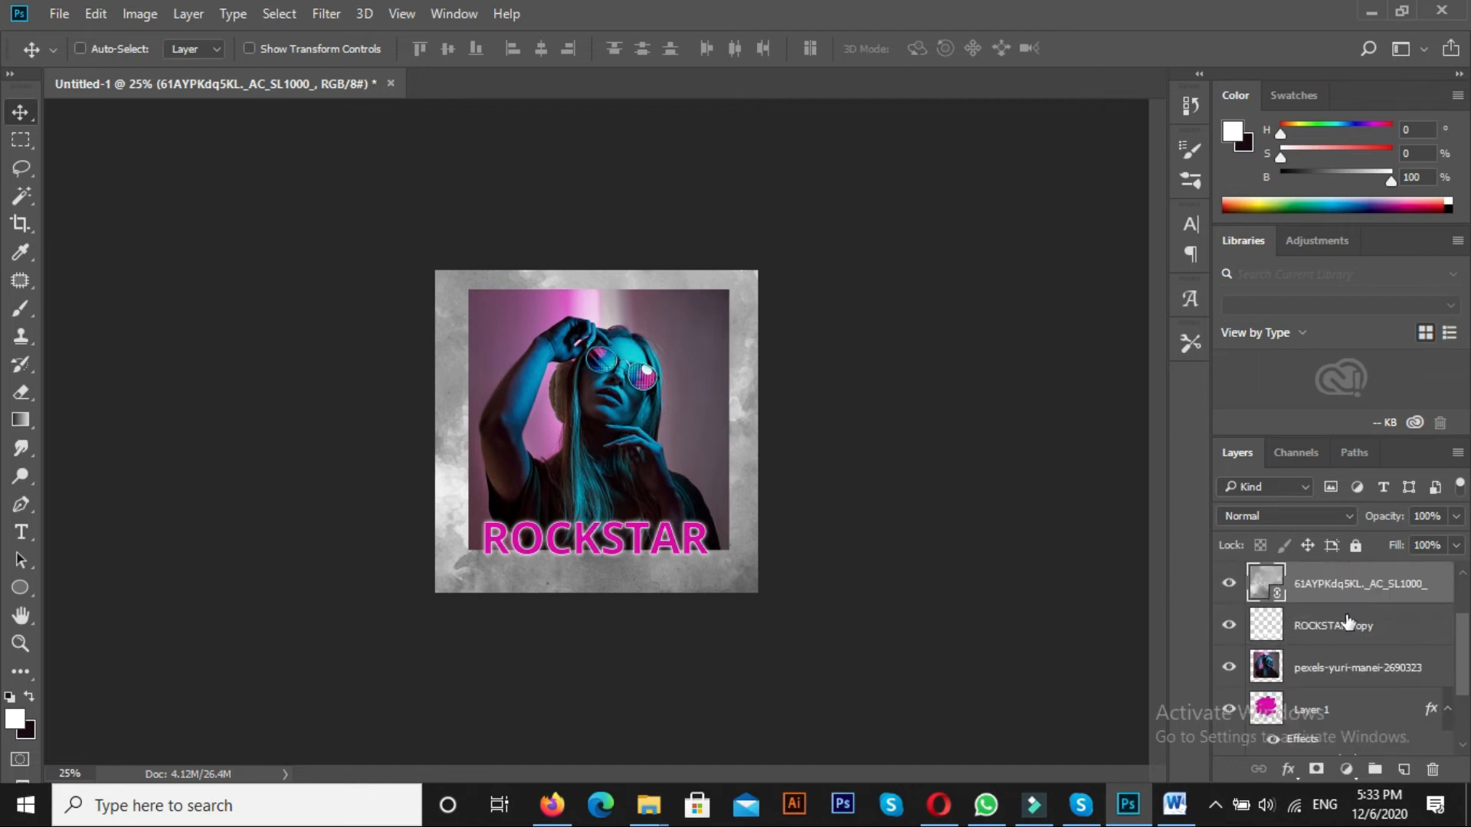
{"action": "left_click", "coordinate": [1288, 515]}
{"action": "left_click", "coordinate": [1281, 135]}
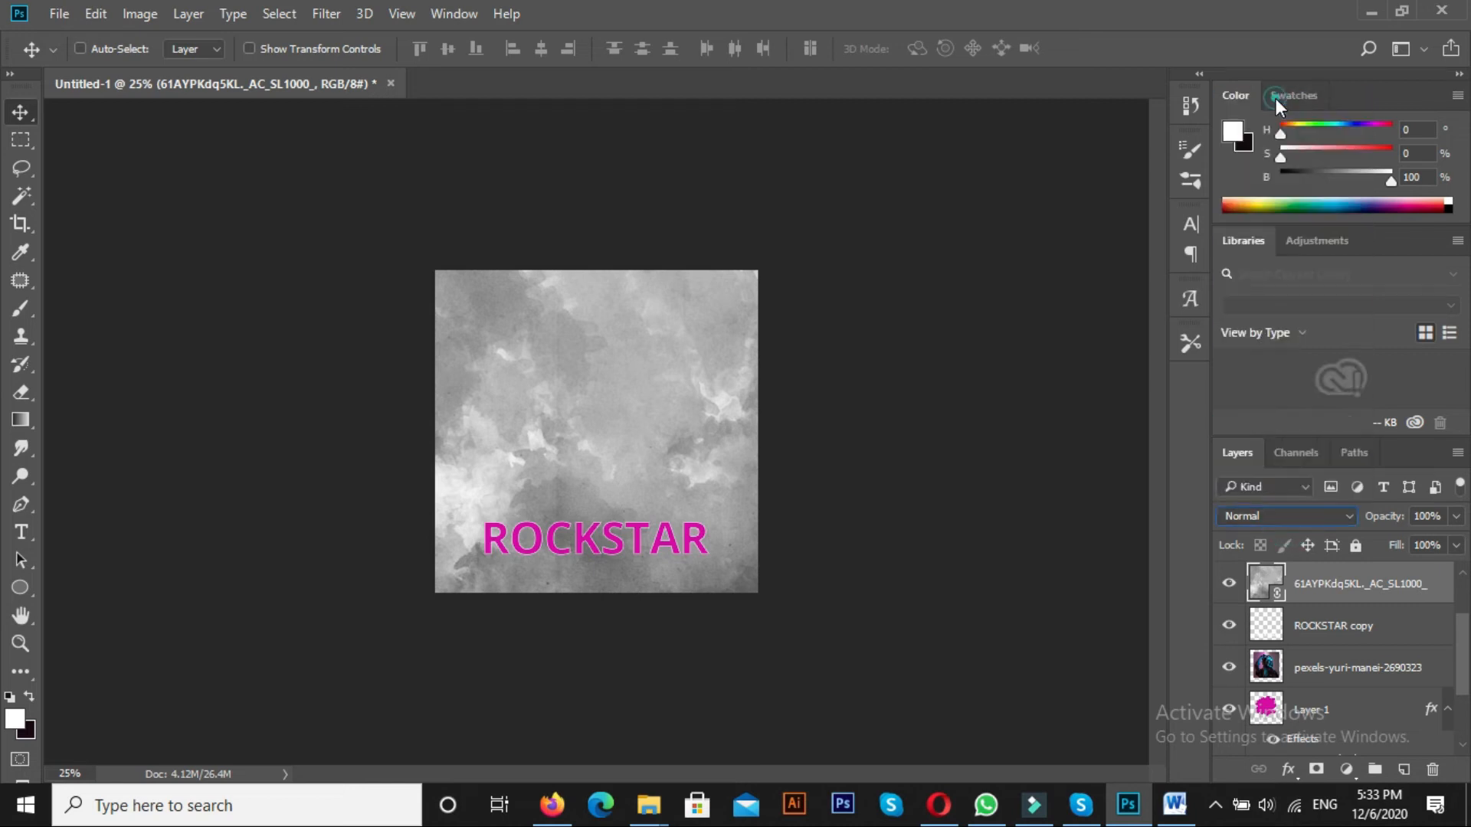
{"action": "key", "text": "Down"}
{"action": "key", "text": "Down"}
{"action": "key", "text": "Down"}
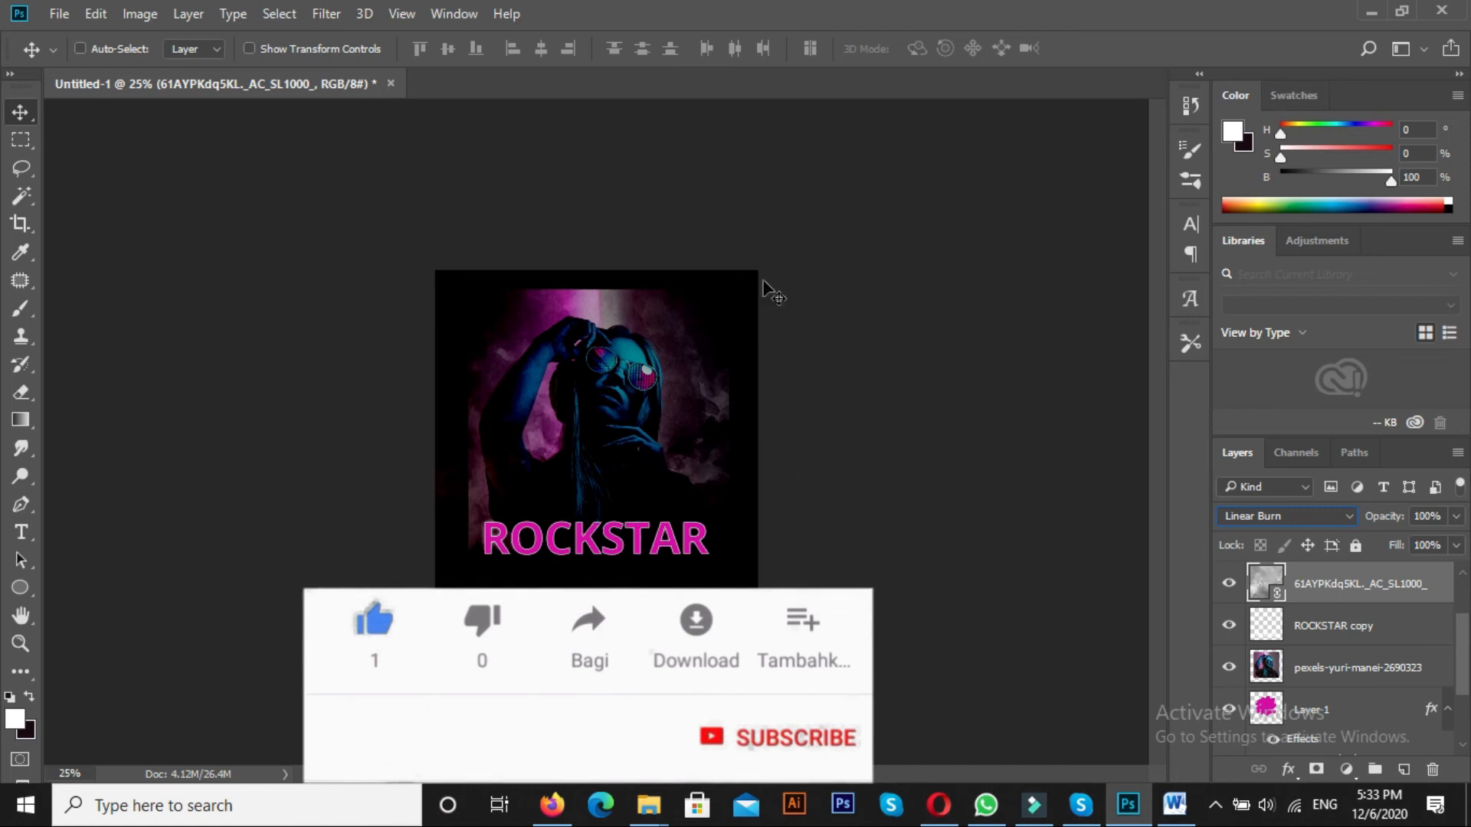
Clip the portrait photo to the brush shape layer again
{"action": "key", "text": "ctrl+plus"}
{"action": "left_click", "coordinate": [1341, 675]}
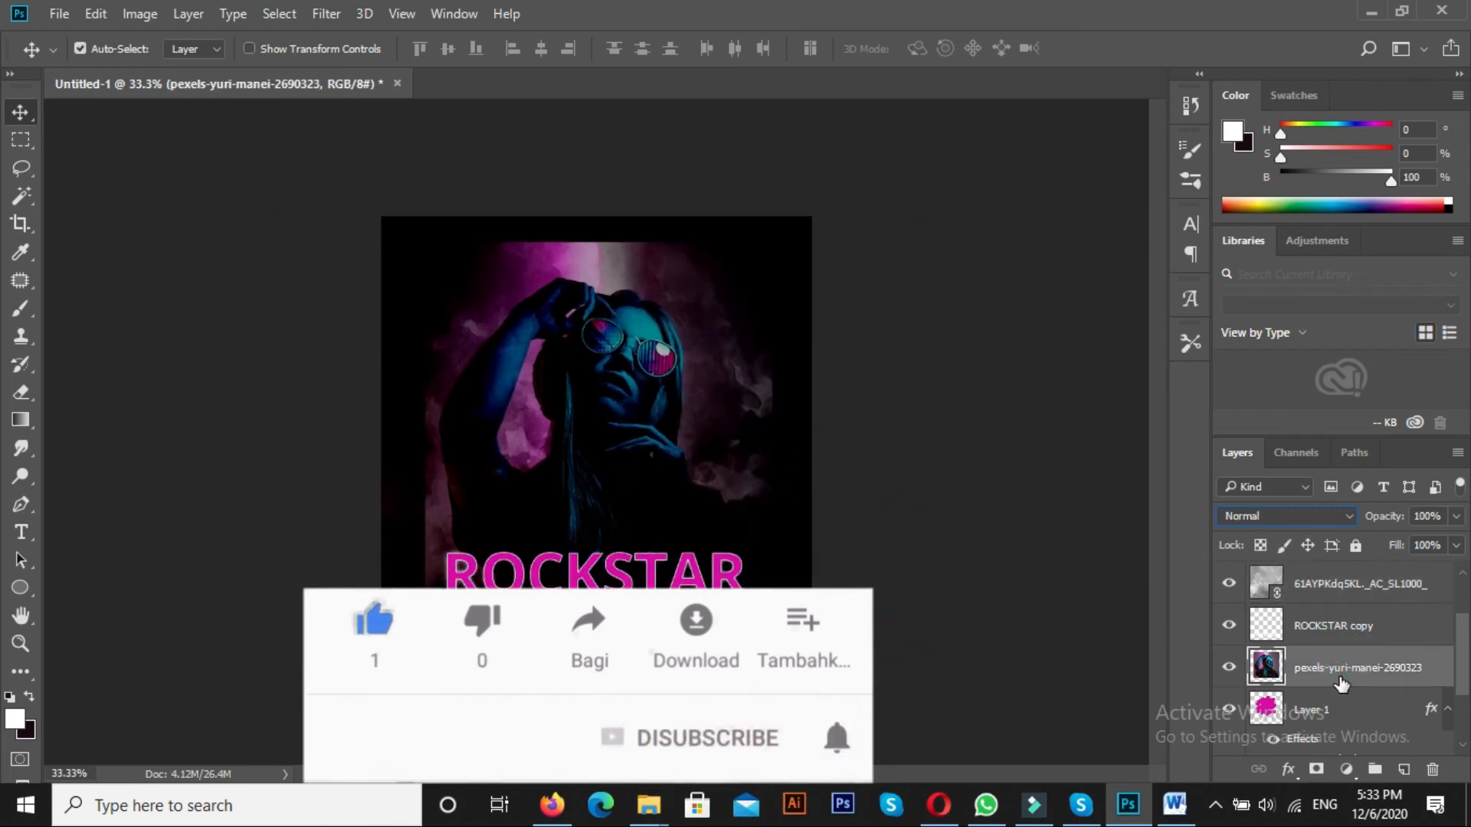
{"action": "key", "text": "ctrl+alt+g"}
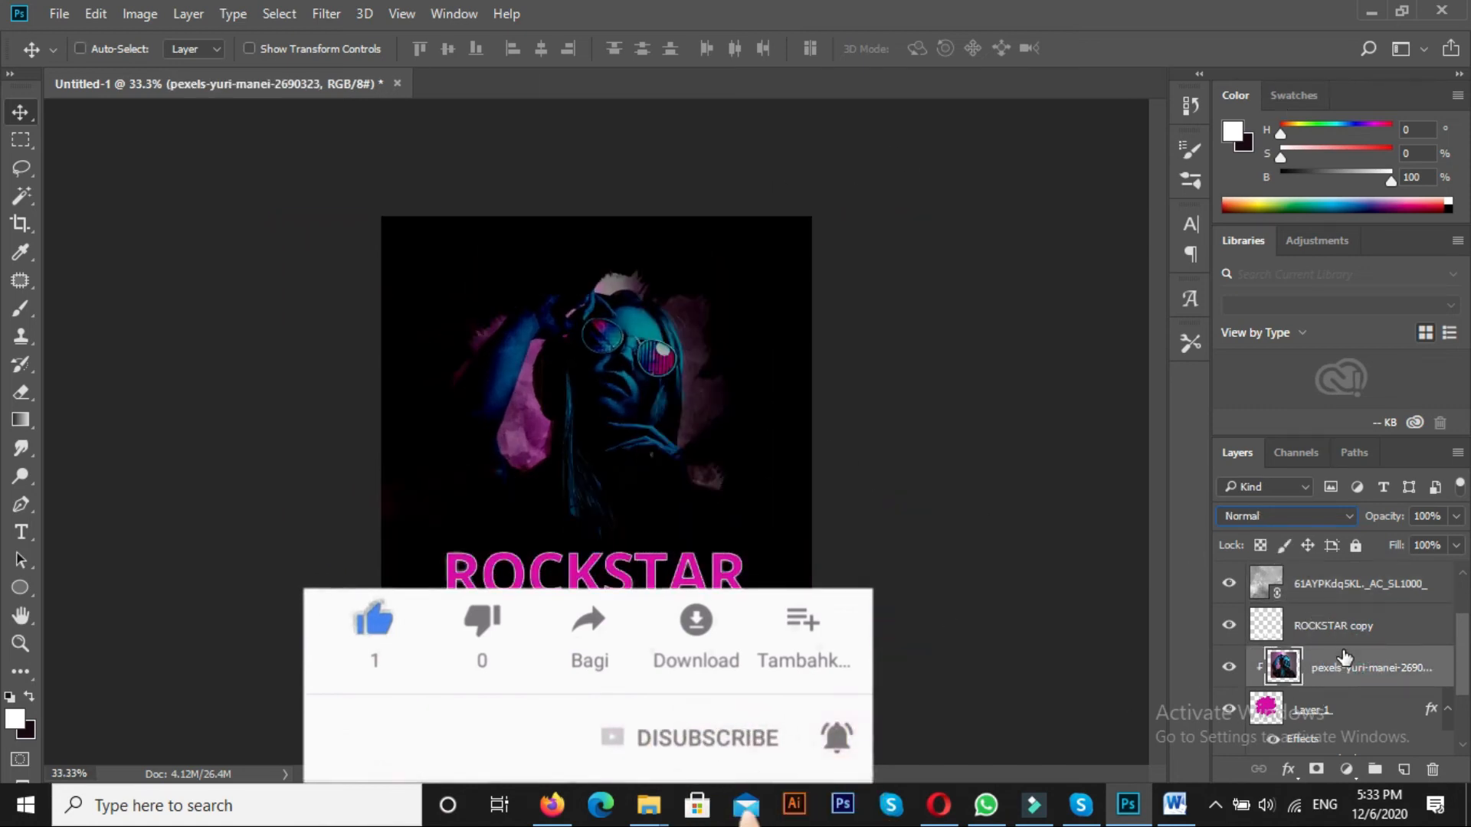
Set the grey texture layer's blend mode to Color Dodge
{"action": "left_click", "coordinate": [1362, 581]}
{"action": "scroll", "coordinate": [1448, 639], "scroll_direction": "up", "scroll_amount": 2}
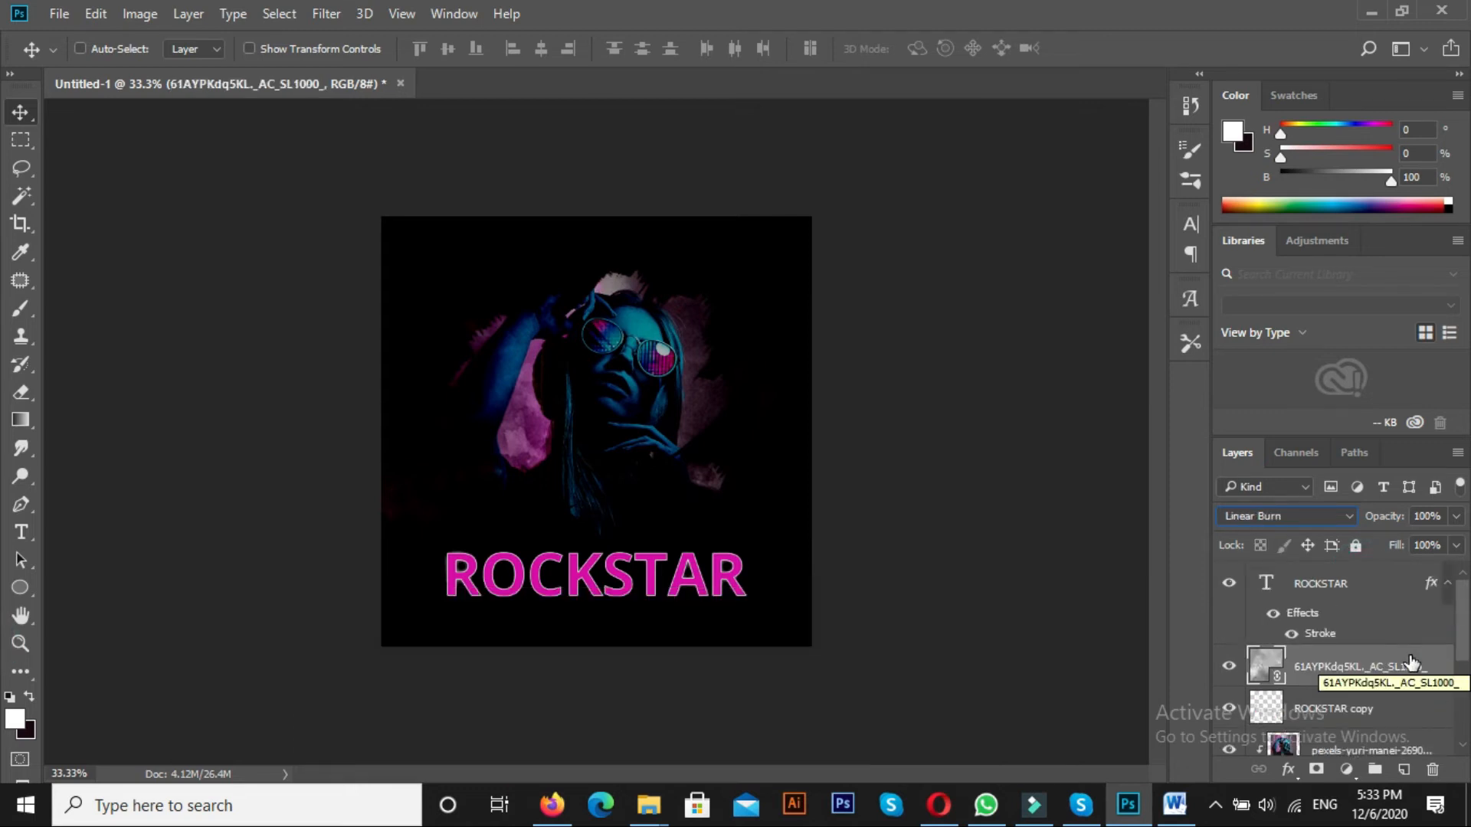
{"action": "left_click", "coordinate": [1254, 516]}
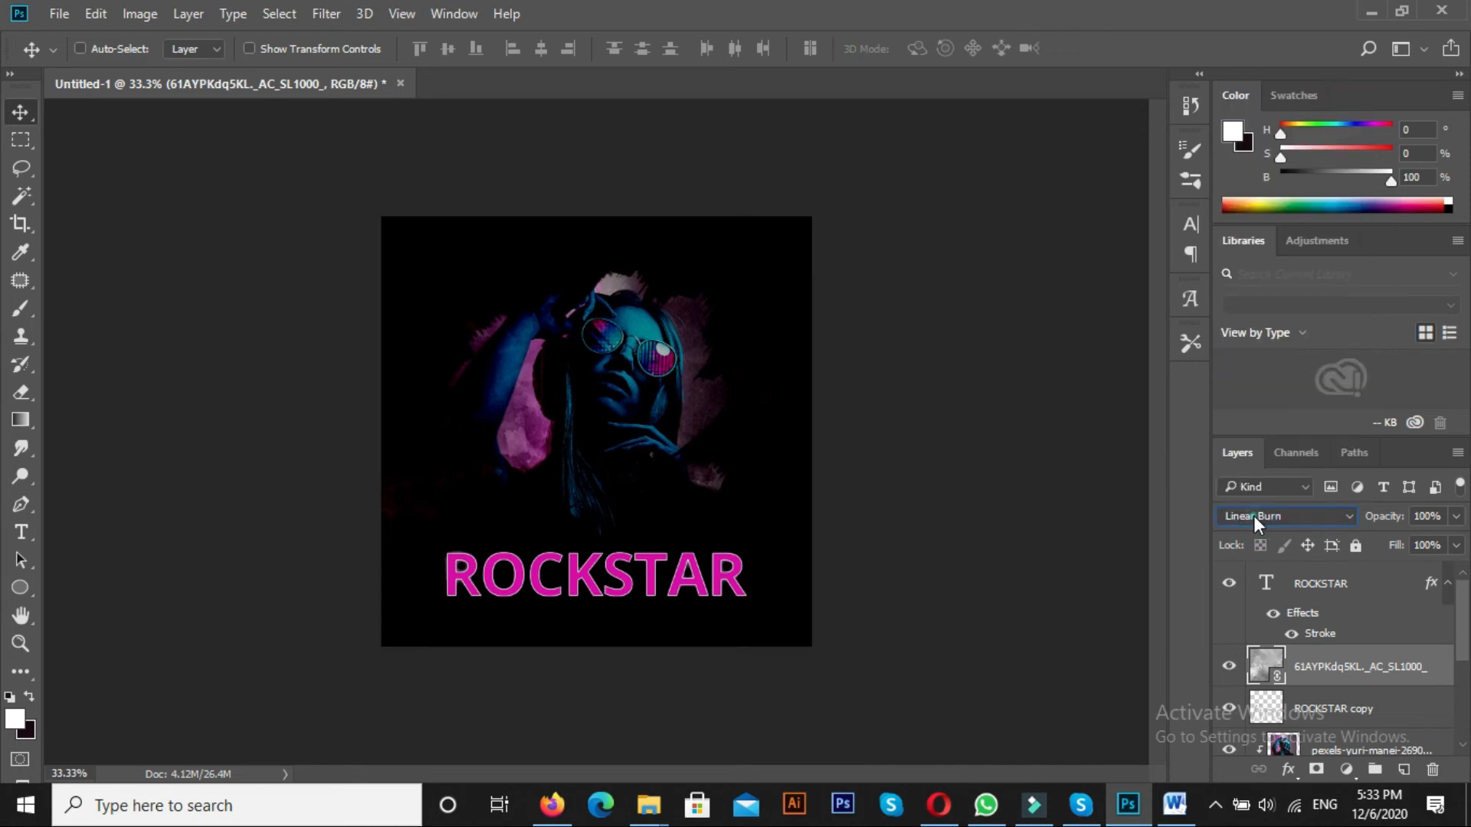
{"action": "key", "text": "Down"}
{"action": "key", "text": "Down"}
{"action": "key", "text": "Down"}
{"action": "key", "text": "Down"}
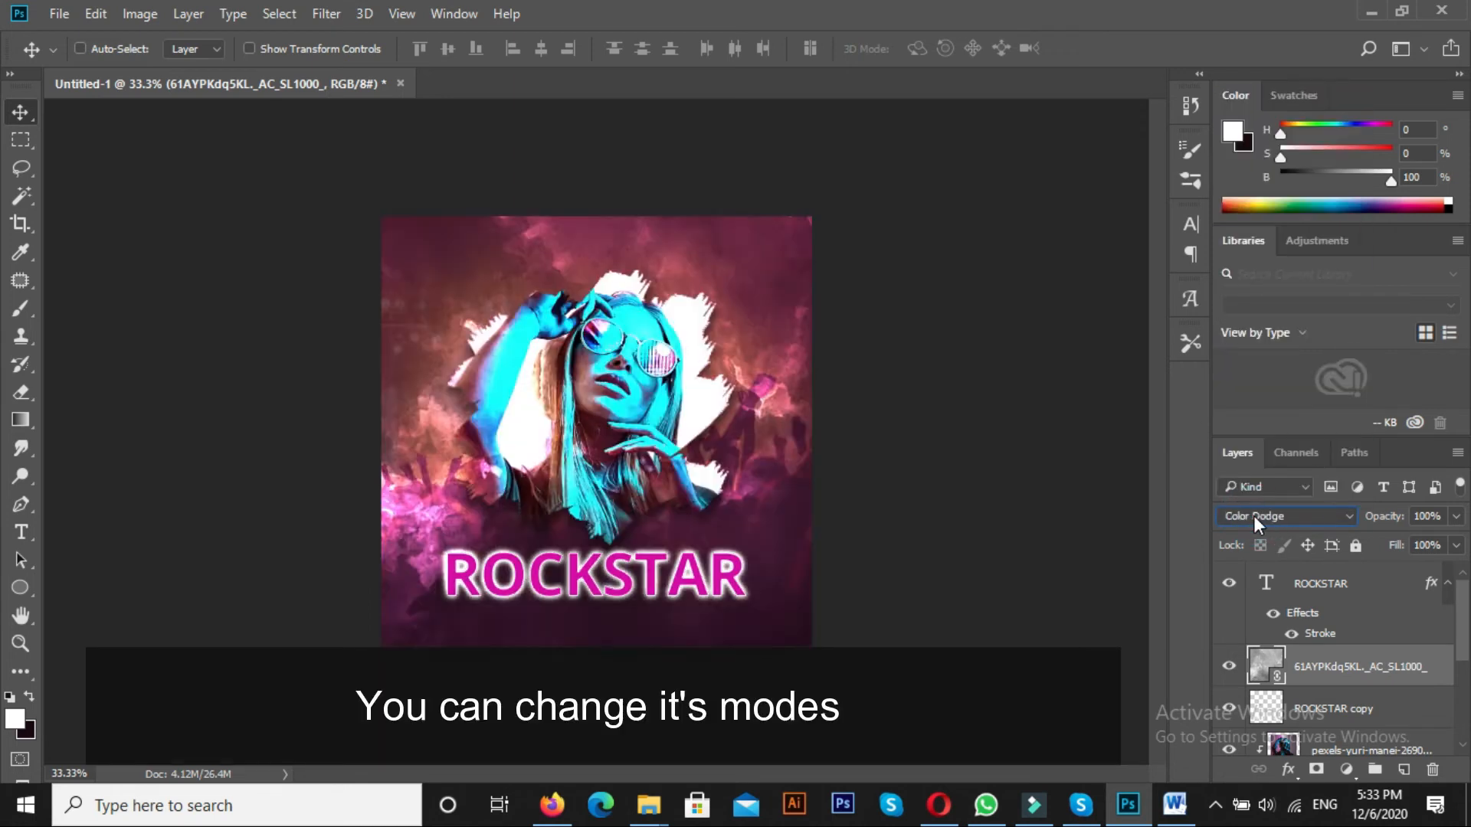
{"action": "key", "text": "Up"}
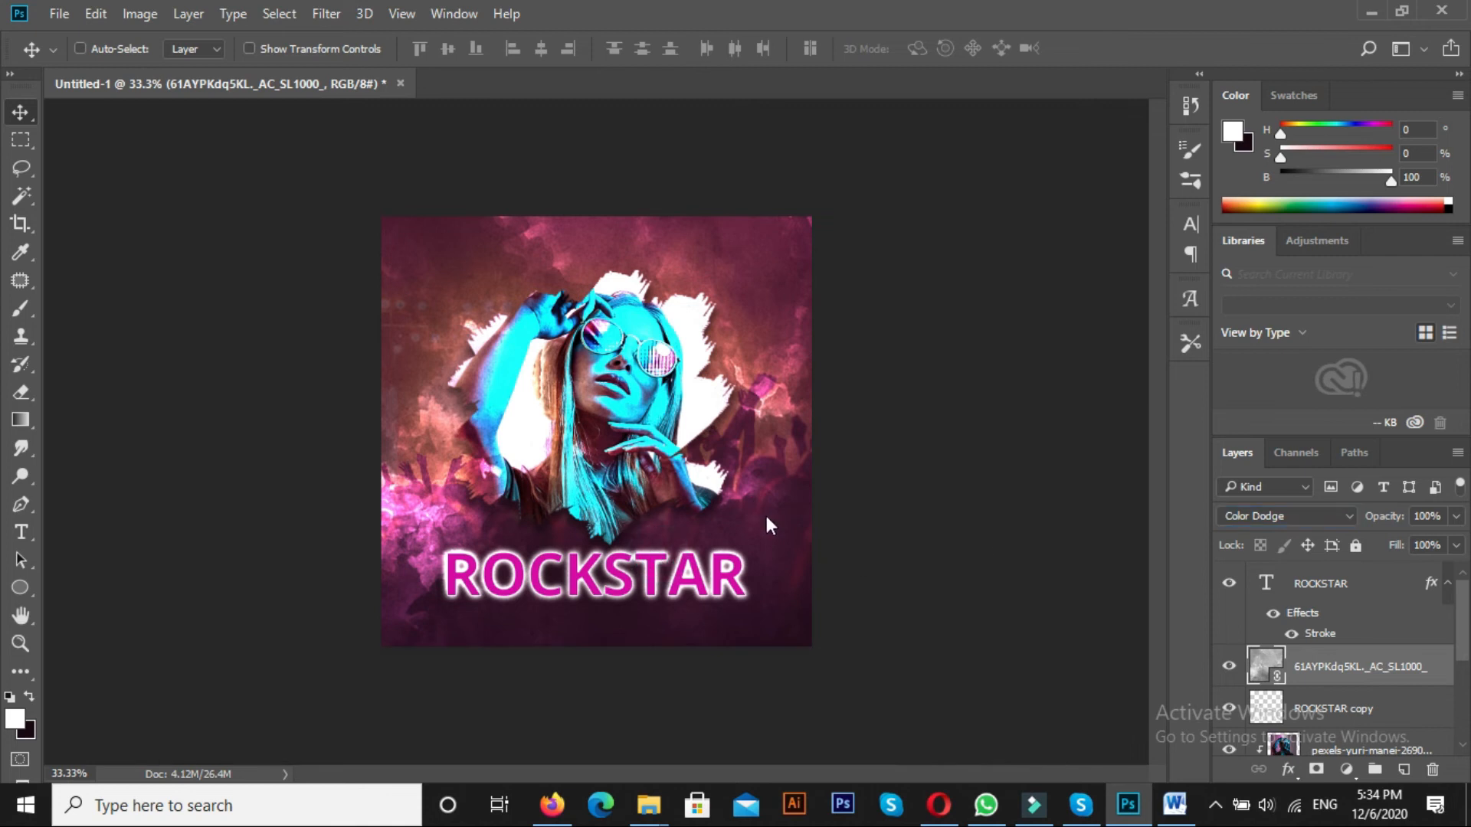
Compare the poster with and without the grey texture layer and lower that layer's opacity to 20%
{"action": "right_click", "coordinate": [751, 500]}
{"action": "left_click", "coordinate": [763, 535]}
{"action": "right_click", "coordinate": [780, 521]}
{"action": "left_click", "coordinate": [843, 528]}
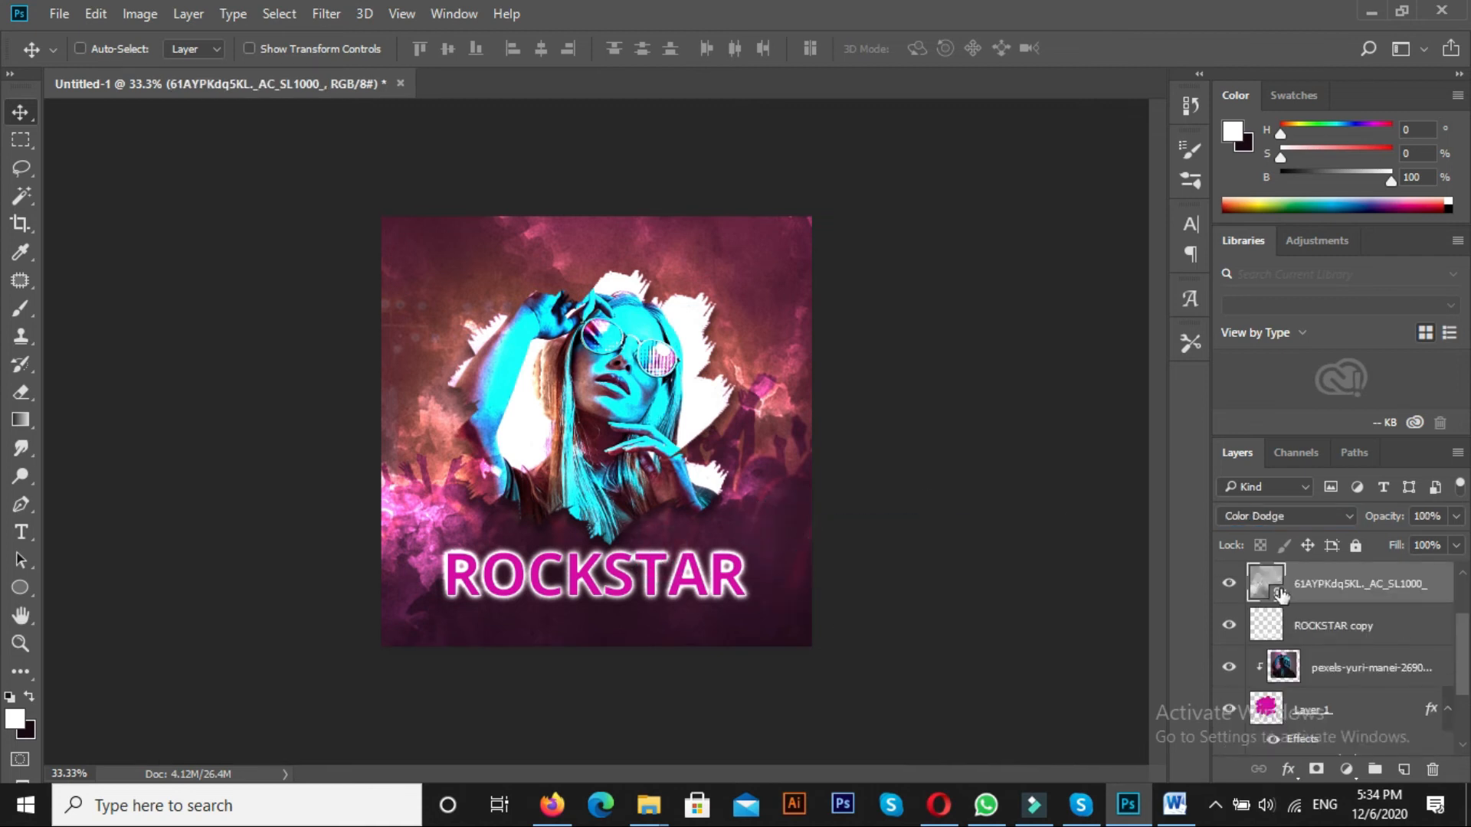
{"action": "left_click", "coordinate": [1222, 587]}
{"action": "left_click", "coordinate": [1226, 587]}
{"action": "key", "text": "2"}
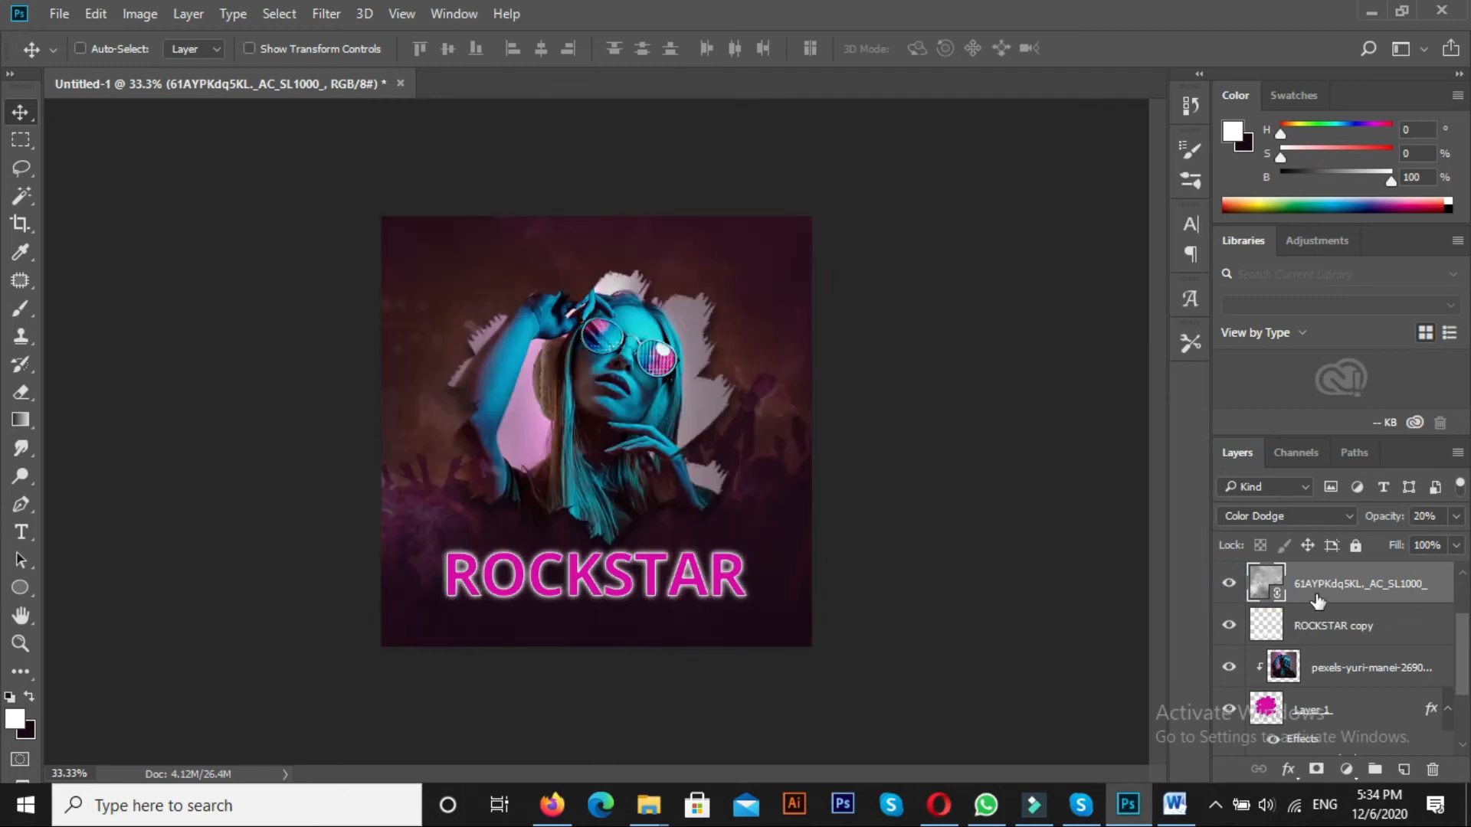
Move the grey texture layer between the brush shape and the concert crowd photo and set its opacity to 50%
{"action": "left_click_drag", "start_coordinate": [1335, 590], "coordinate": [1373, 705]}
{"action": "left_click_drag", "start_coordinate": [1466, 671], "coordinate": [1466, 694]}
{"action": "left_click_drag", "start_coordinate": [1342, 630], "coordinate": [1353, 719]}
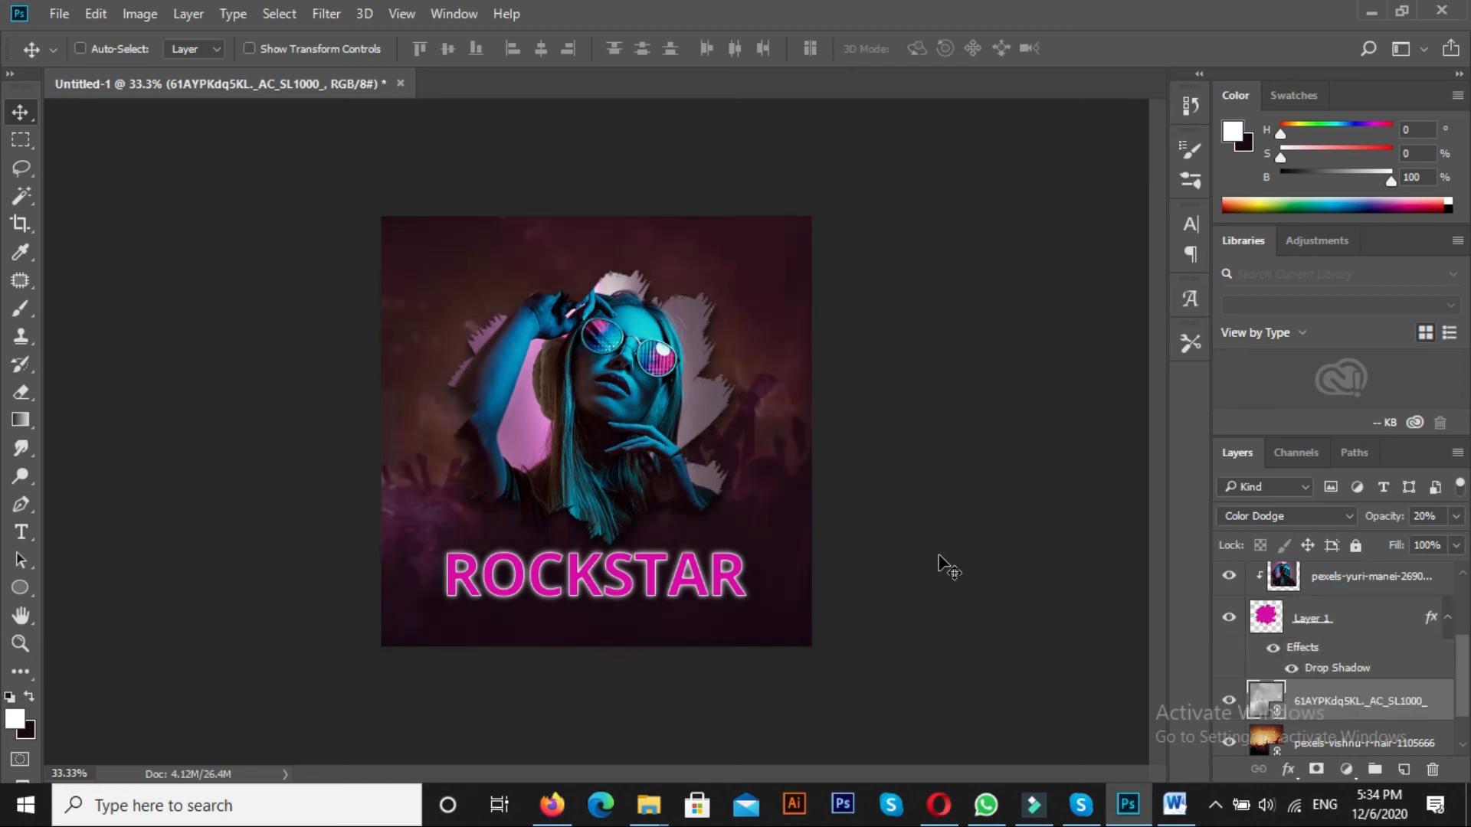
{"action": "key", "text": "5"}
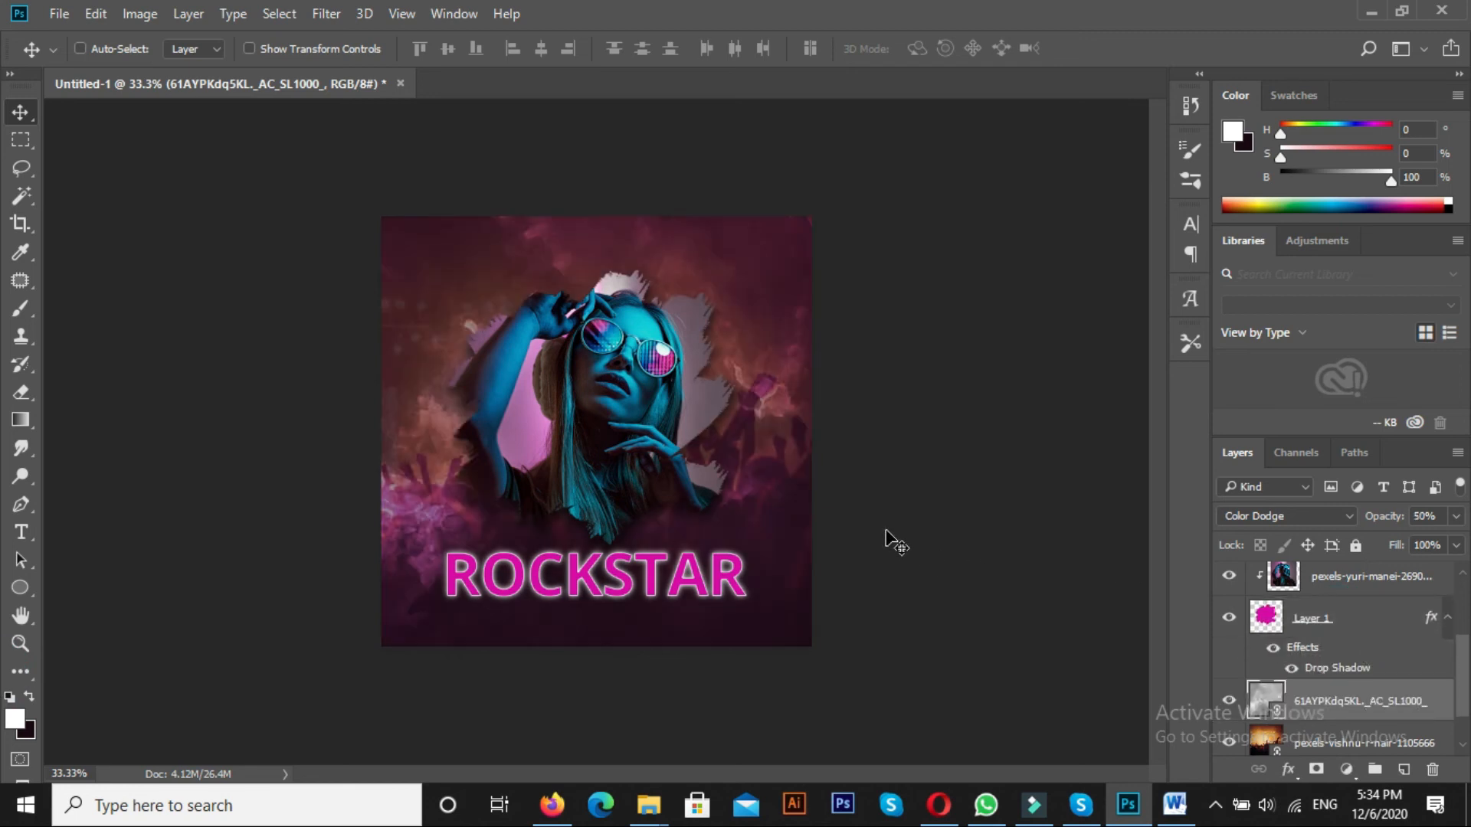
Examine the portrait, brush edges and textured background of the poster up close
{"action": "key", "text": "ctrl+plus"}
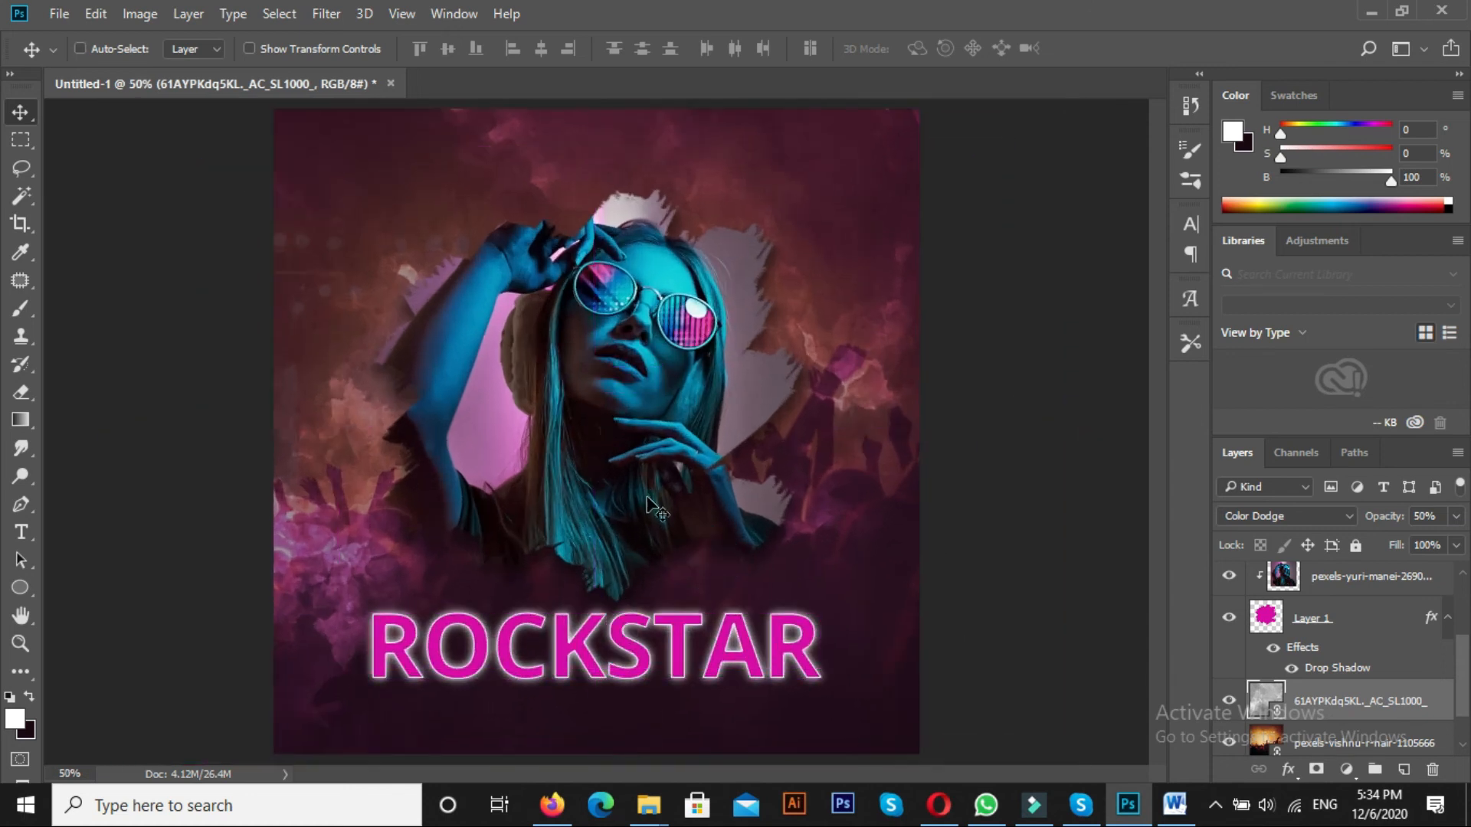
{"action": "key", "text": "ctrl+plus"}
{"action": "key", "text": "ctrl+plus"}
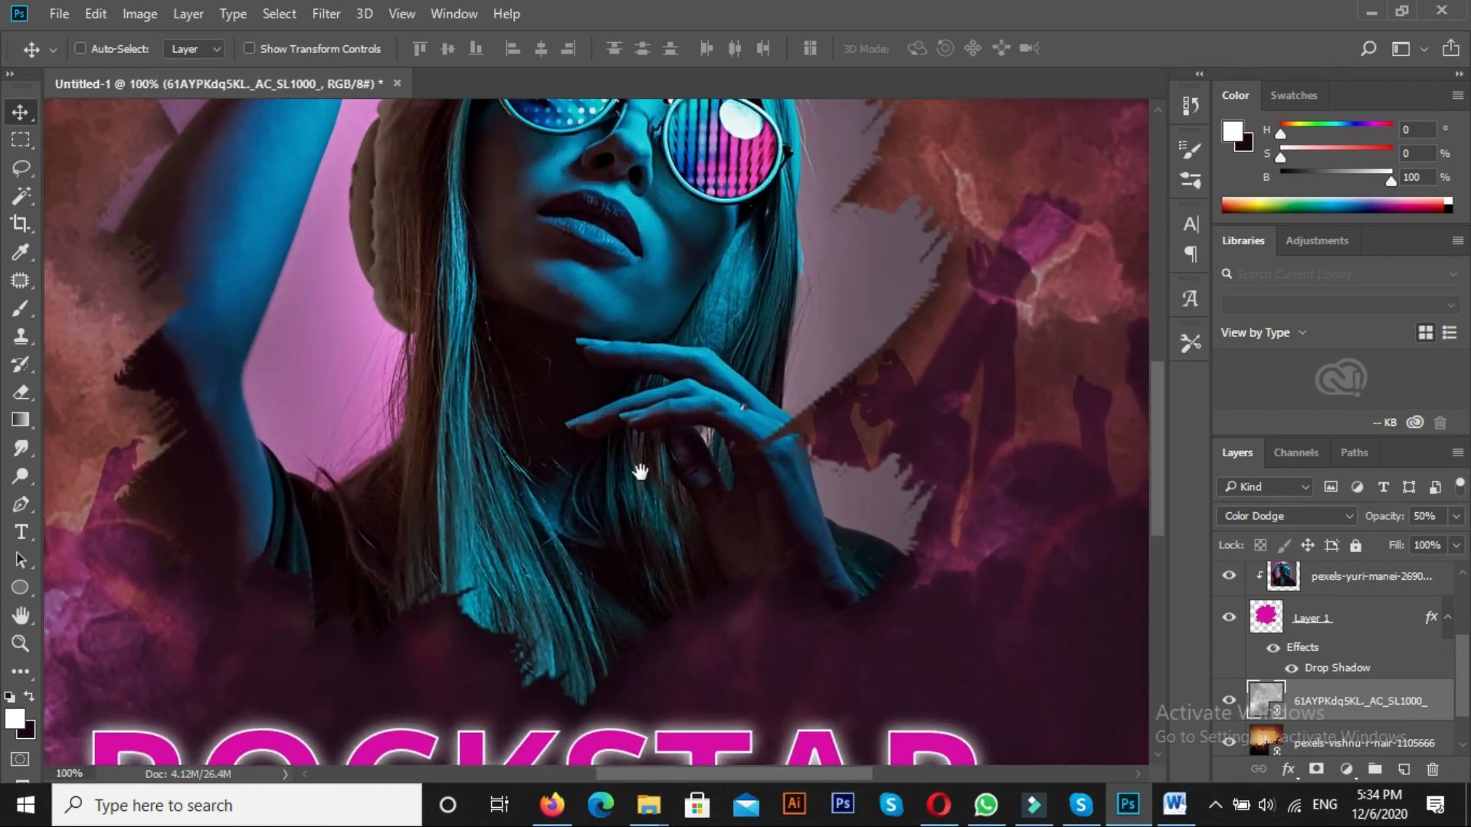
{"action": "left_click_drag", "start_coordinate": [579, 220], "coordinate": [675, 498]}
{"action": "left_click", "coordinate": [588, 561], "text": "alt"}
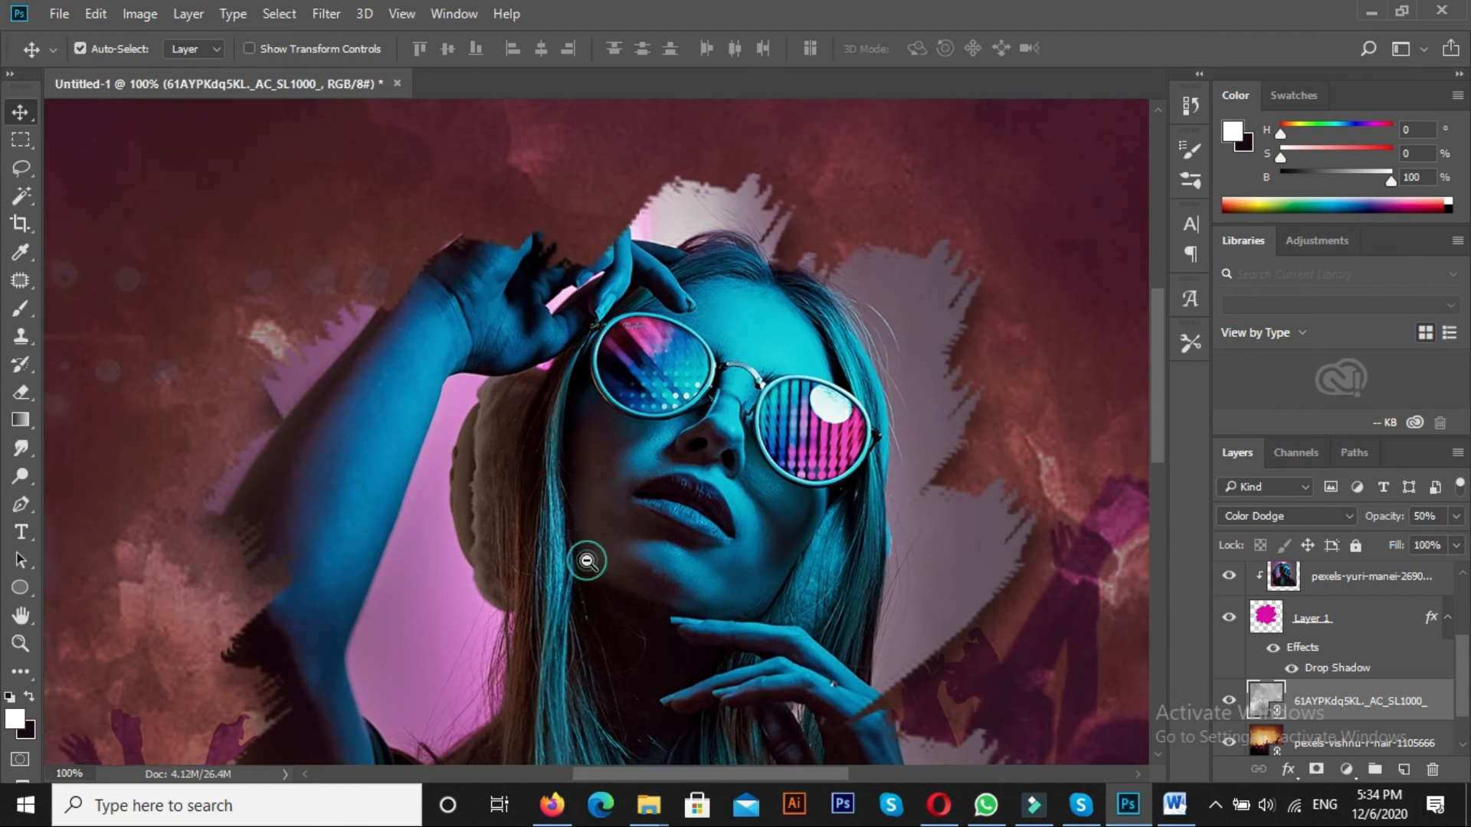
{"action": "left_click", "coordinate": [587, 562], "text": "alt"}
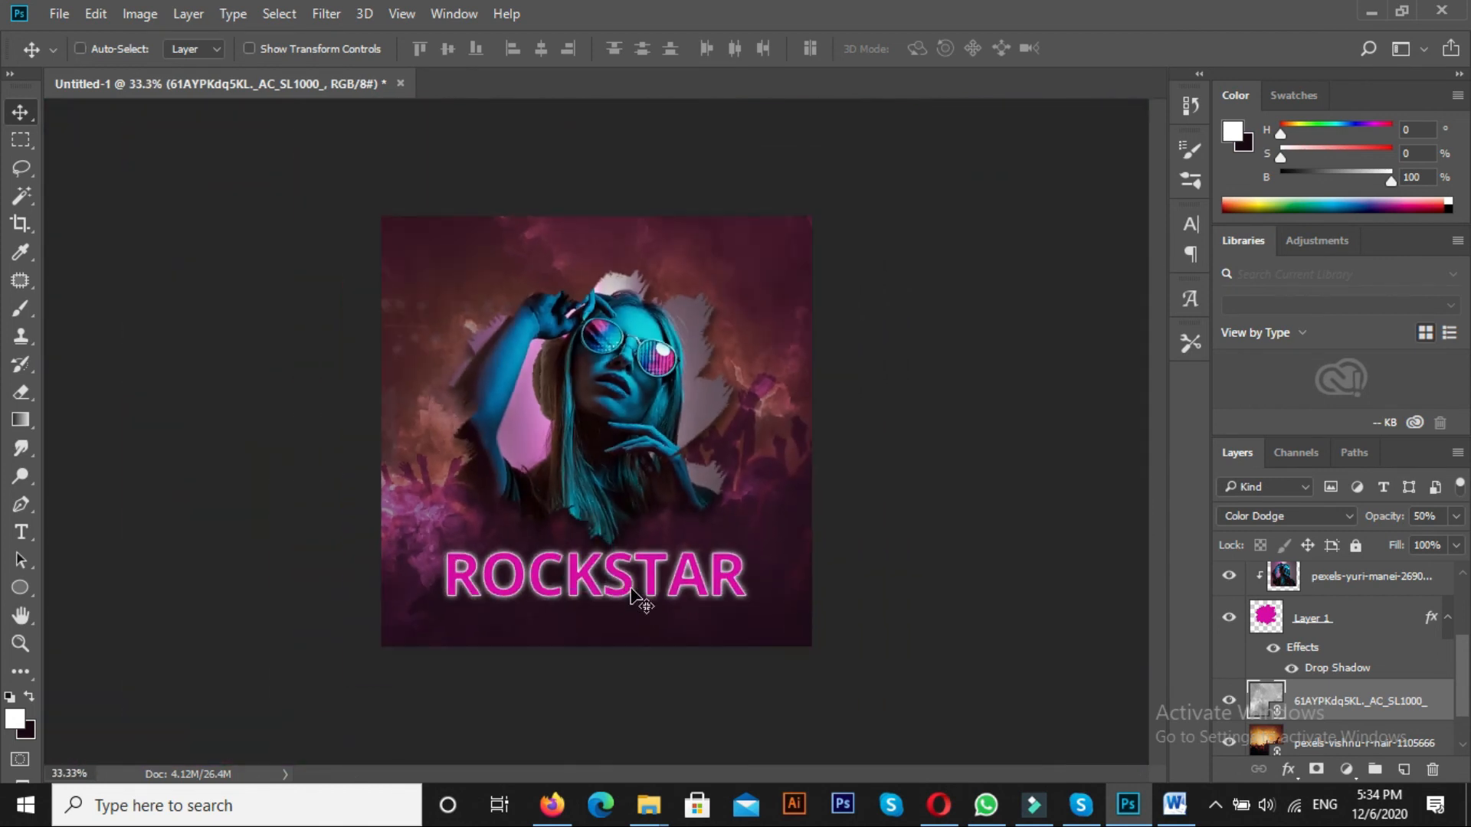